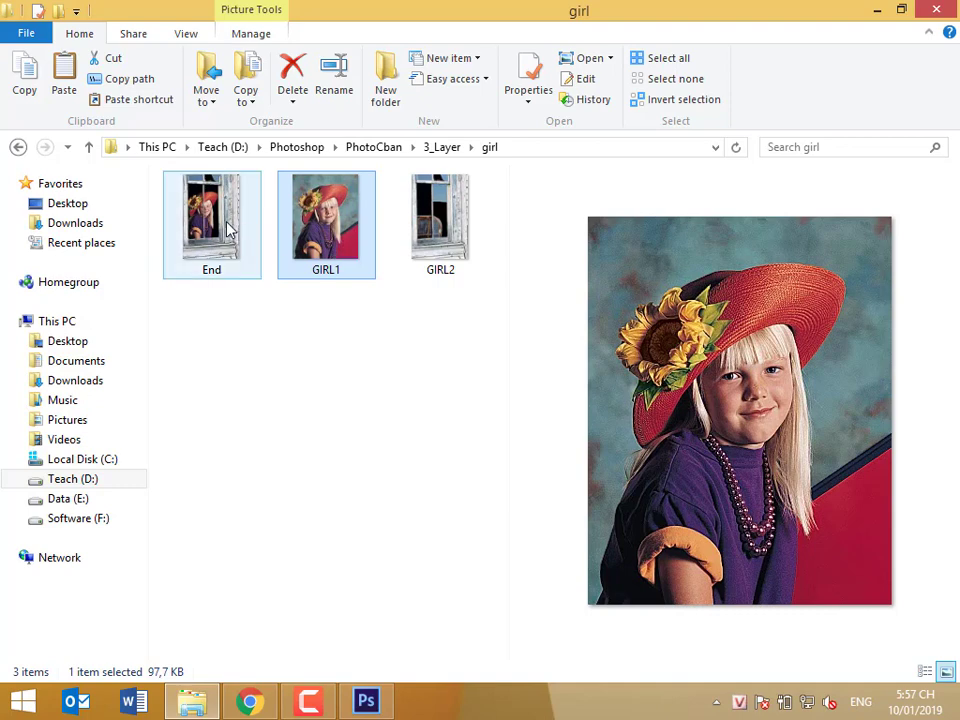
- Preview the GIRL2 and End images in the girl folder, then switch to Photoshop
left_click(447, 220)
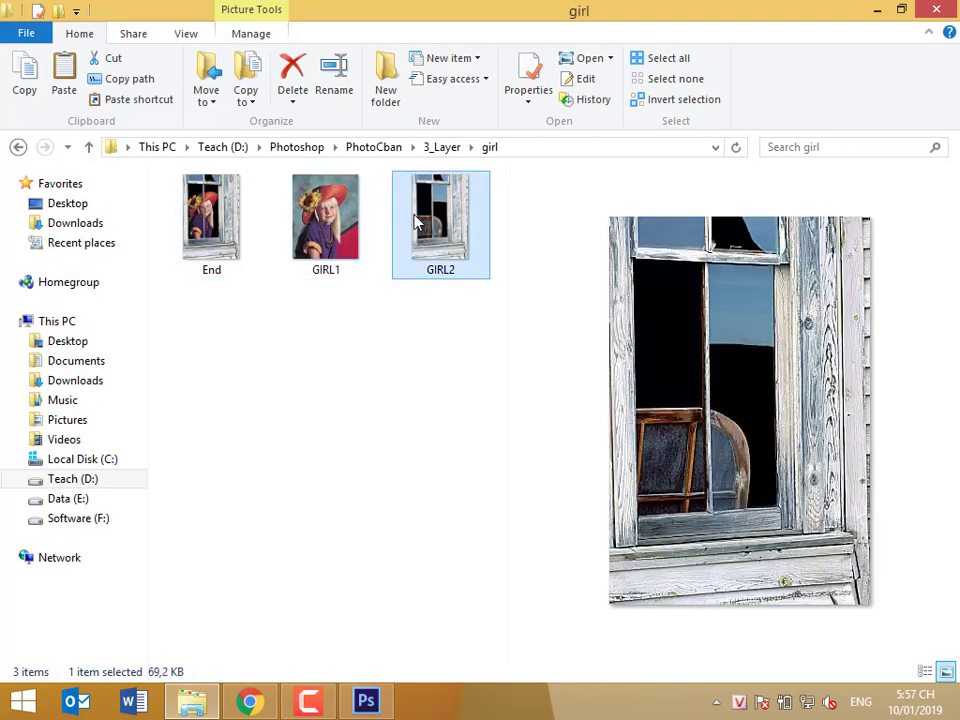
left_click(212, 222)
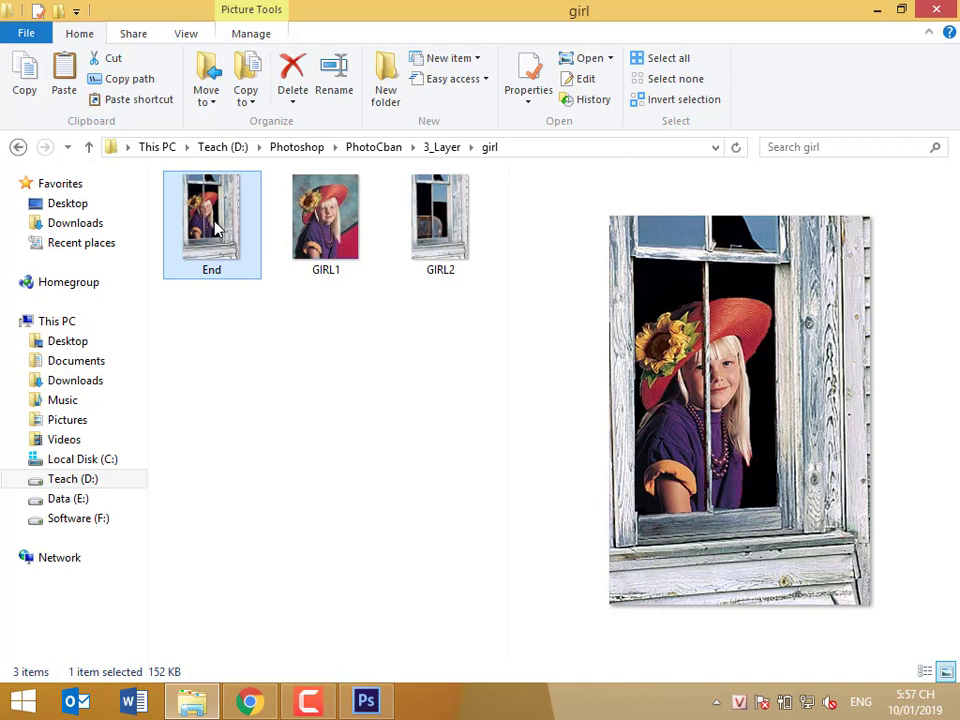
left_click(362, 702)
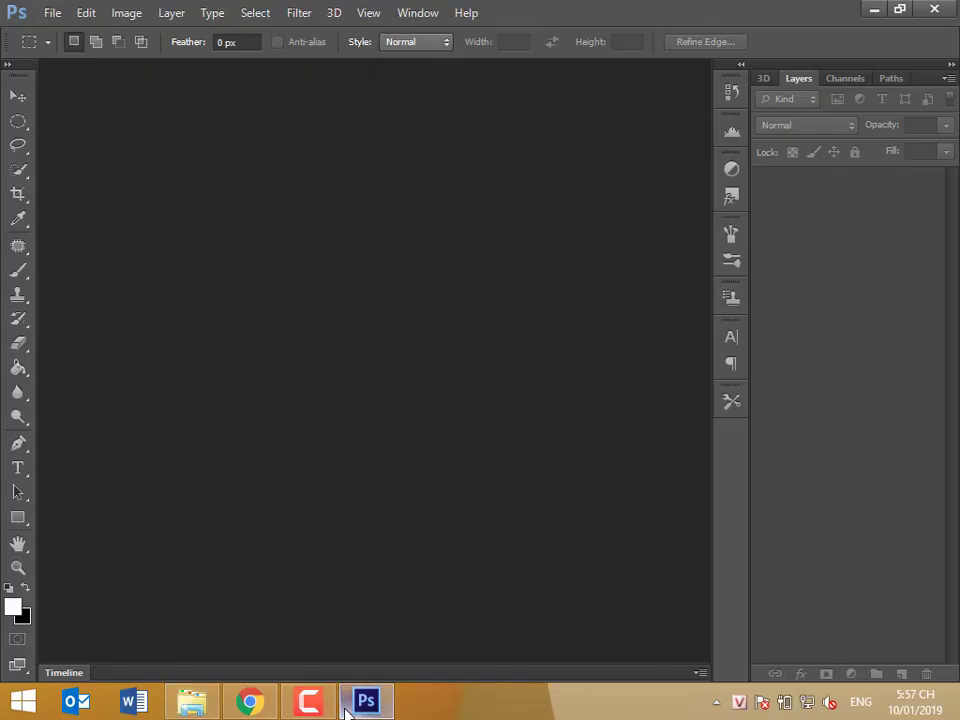
left_click(190, 700)
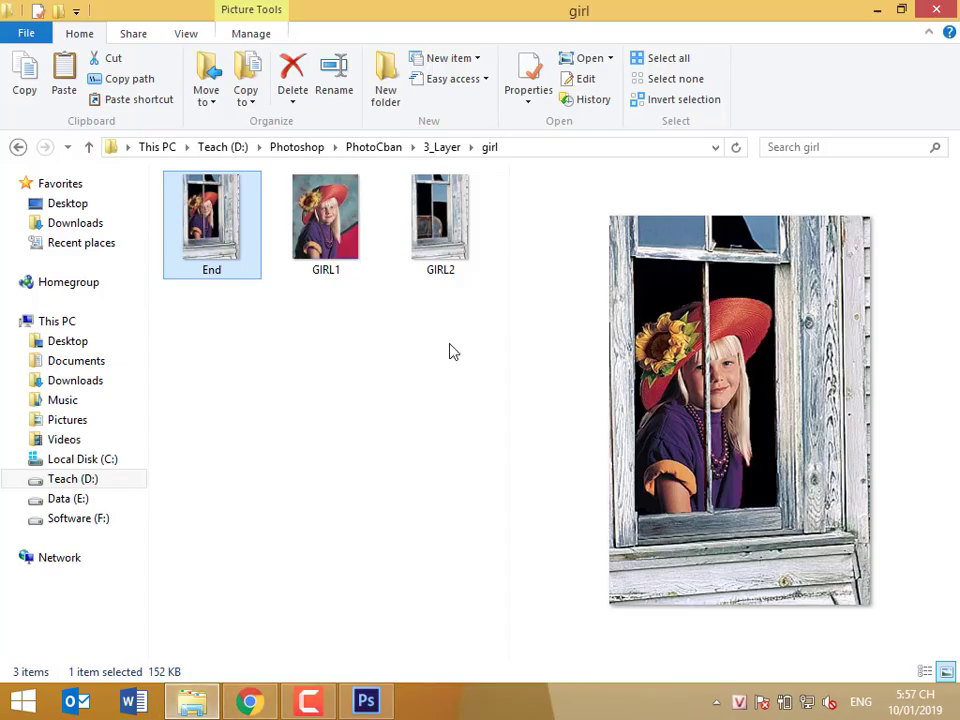
left_click_drag(450, 342, 372, 492)
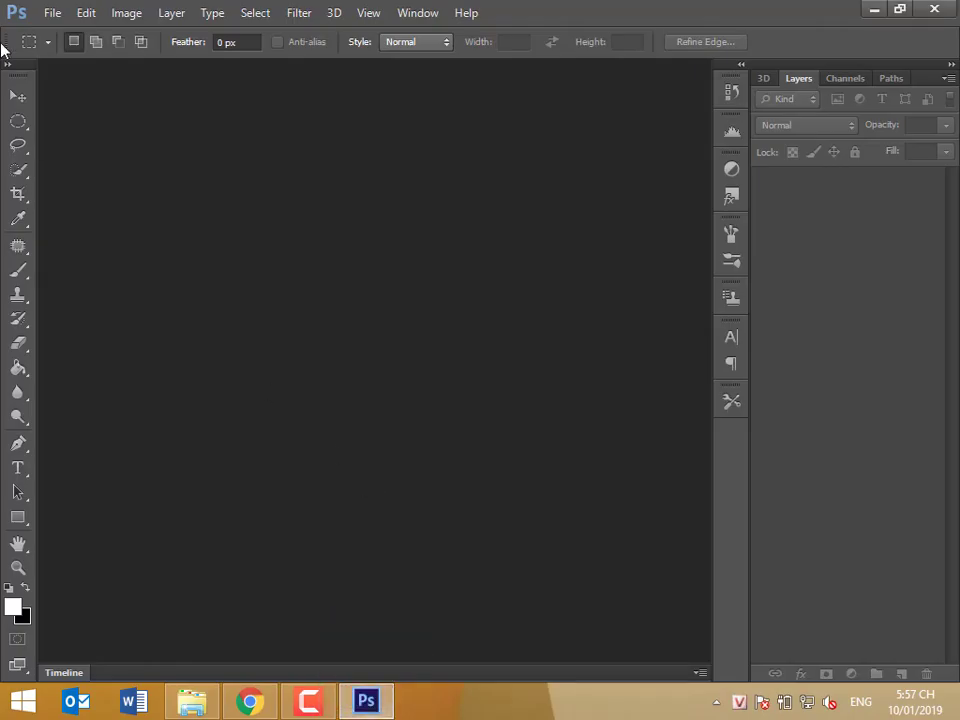
- Open the End, GIRL1 and GIRL2 images together from the Photoshop\PhotoCban\3_Layer\girl folder on Teach (D:)
left_click(52, 13)
left_click(68, 61)
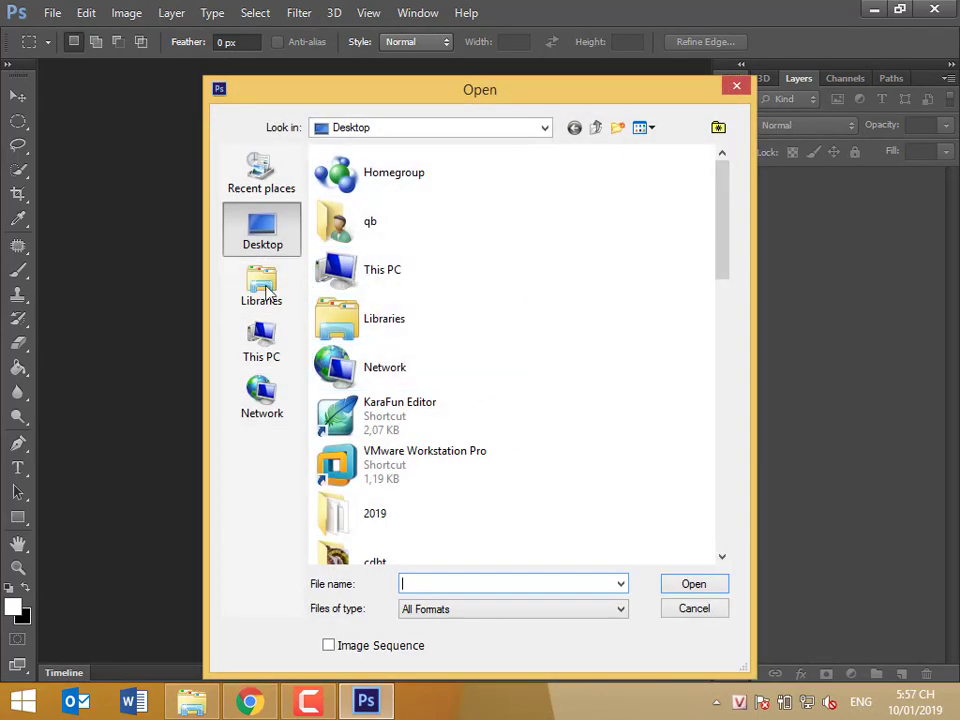
left_click(264, 340)
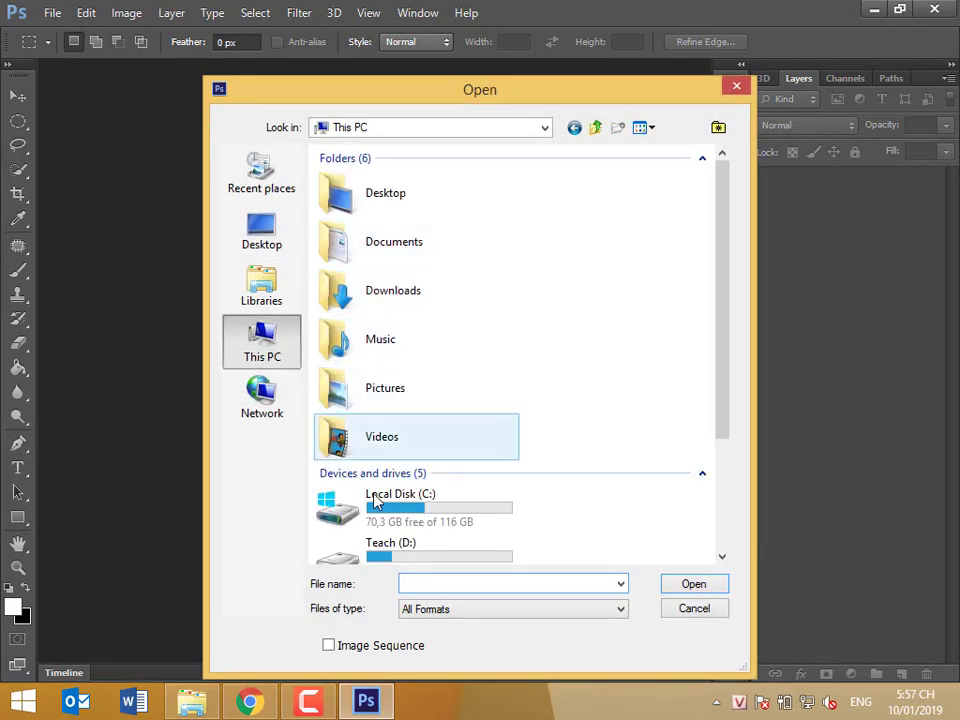
double_click(364, 552)
double_click(368, 320)
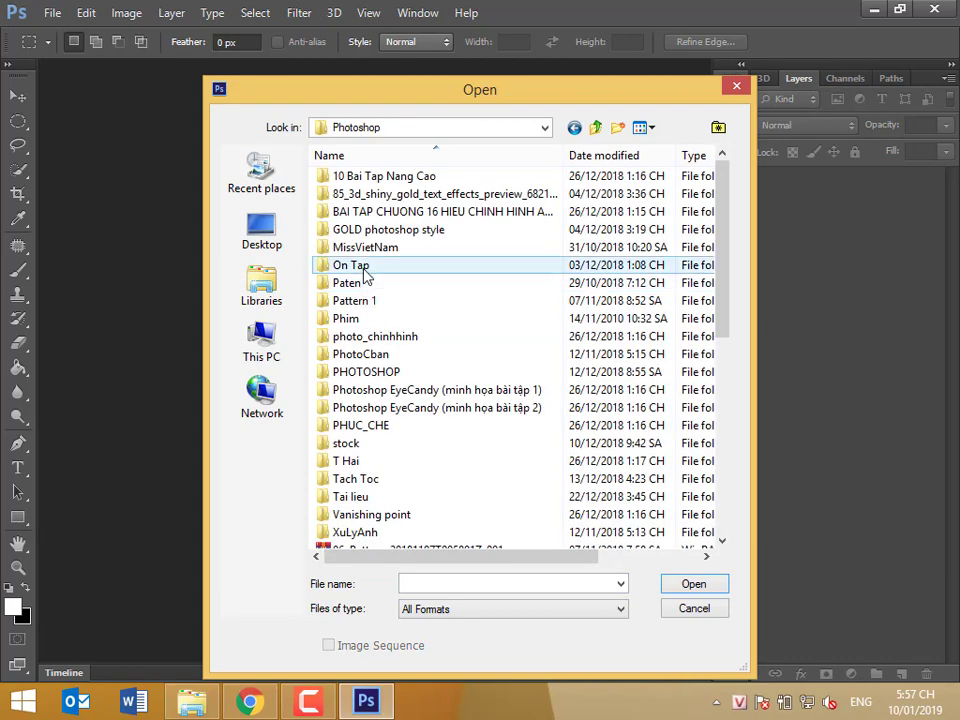
double_click(366, 354)
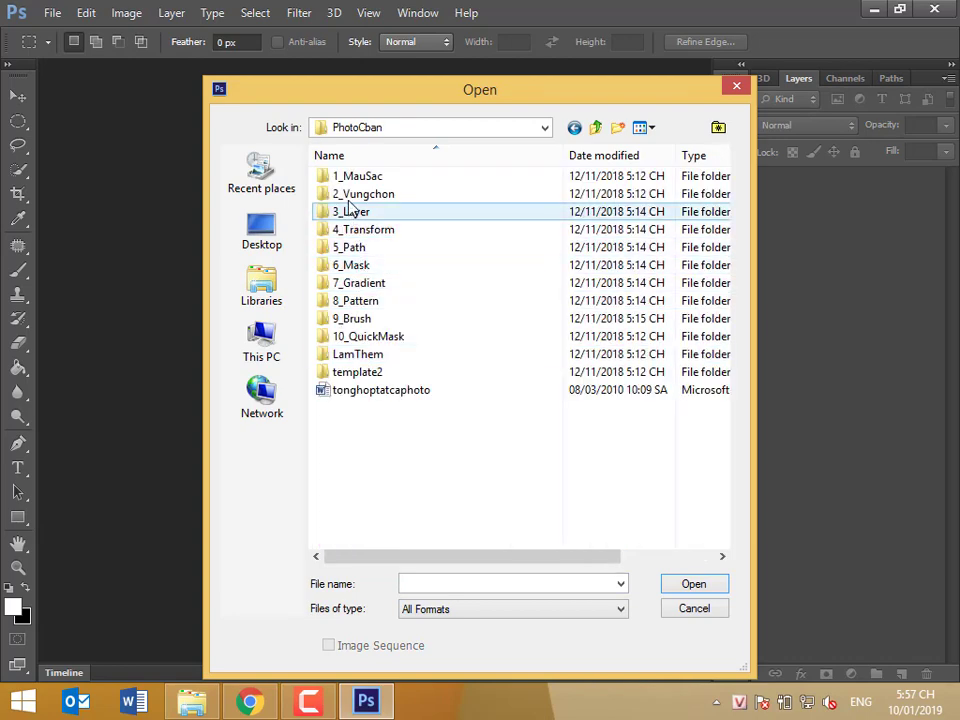
double_click(345, 211)
double_click(342, 180)
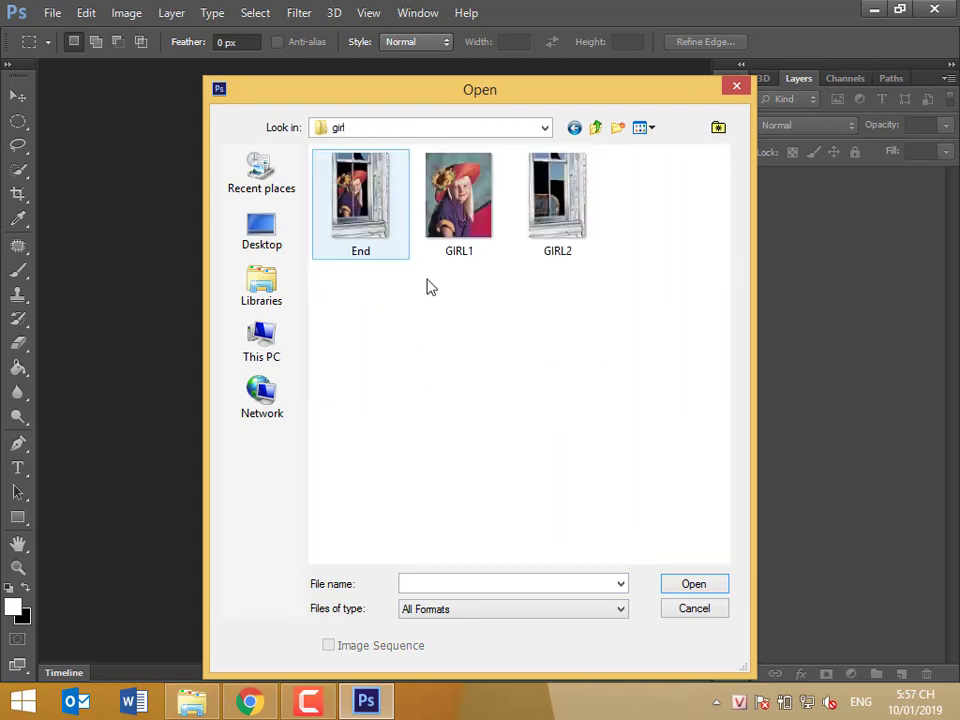
left_click_drag(594, 251, 340, 165)
left_click(693, 584)
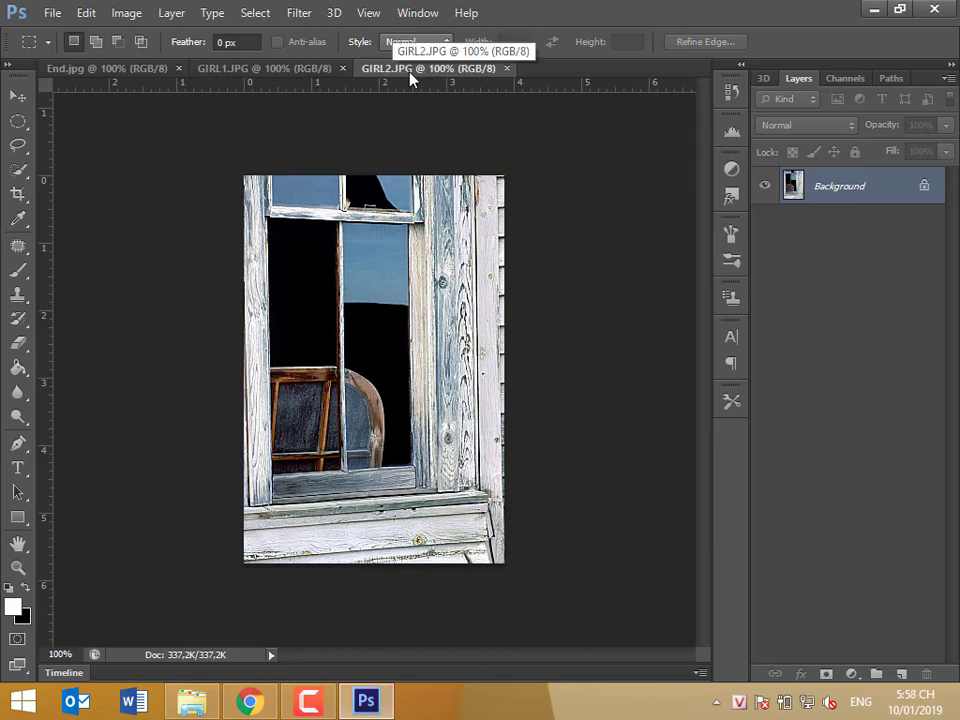
- Create a new blank document using the End.jpg preset for its size
left_click(60, 14)
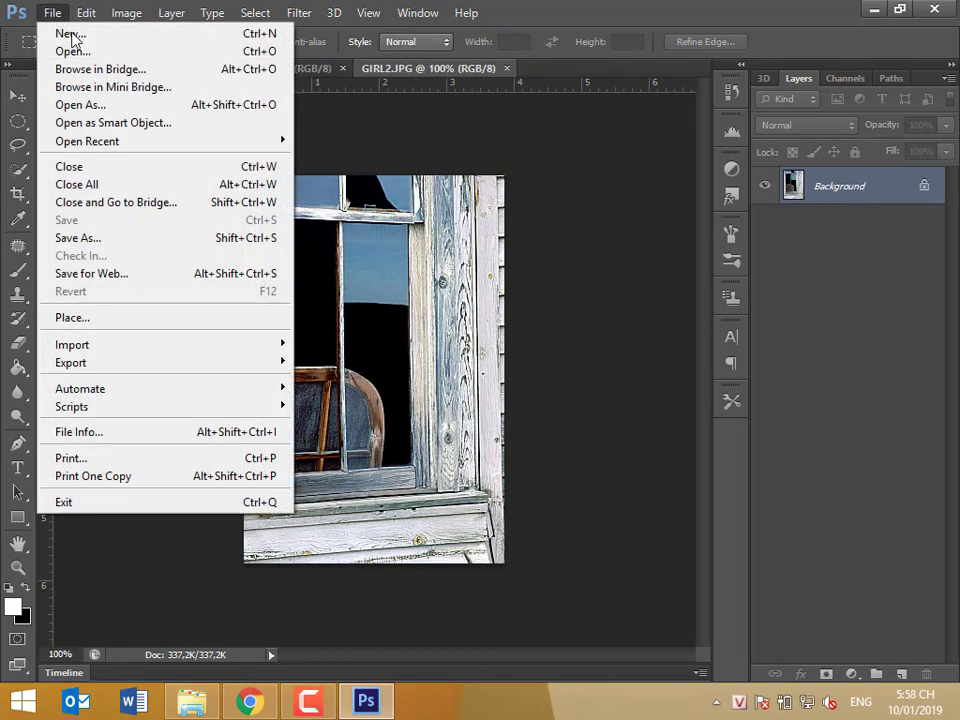
left_click(72, 36)
left_click(348, 205)
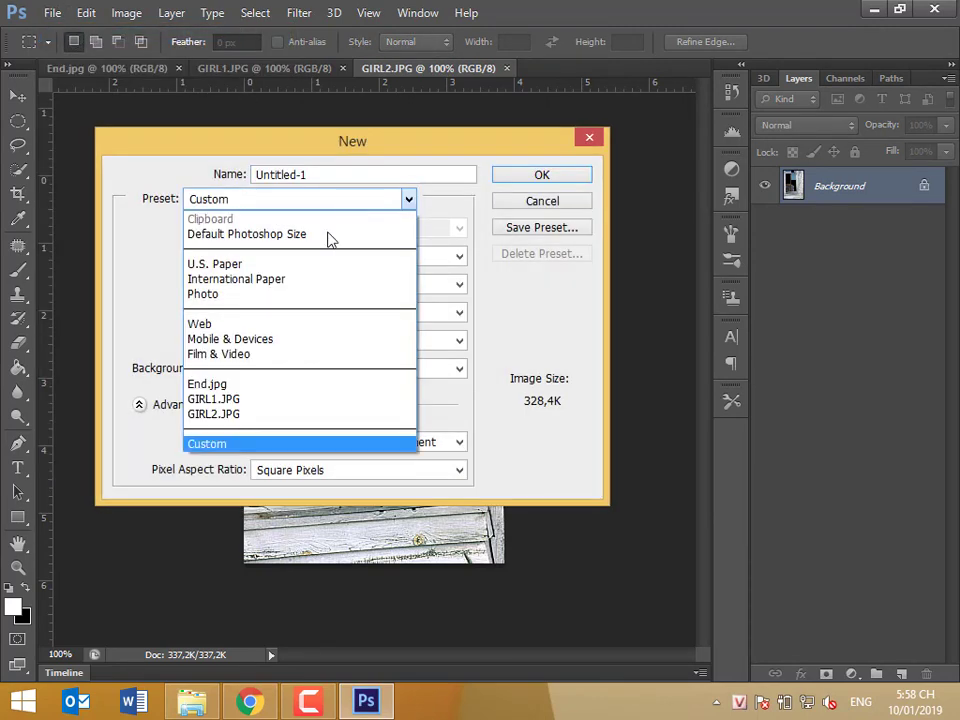
left_click(210, 384)
left_click(518, 178)
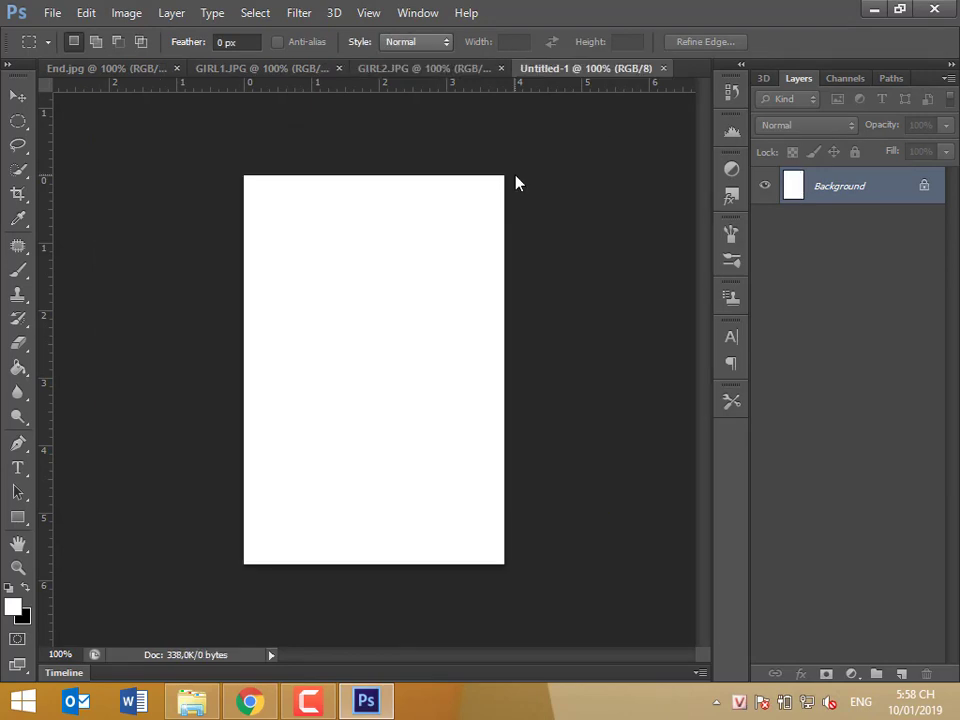
- Compare the open End, GIRL1 and GIRL2 images, finishing on GIRL2.JPG
left_click(362, 72)
left_click(255, 70)
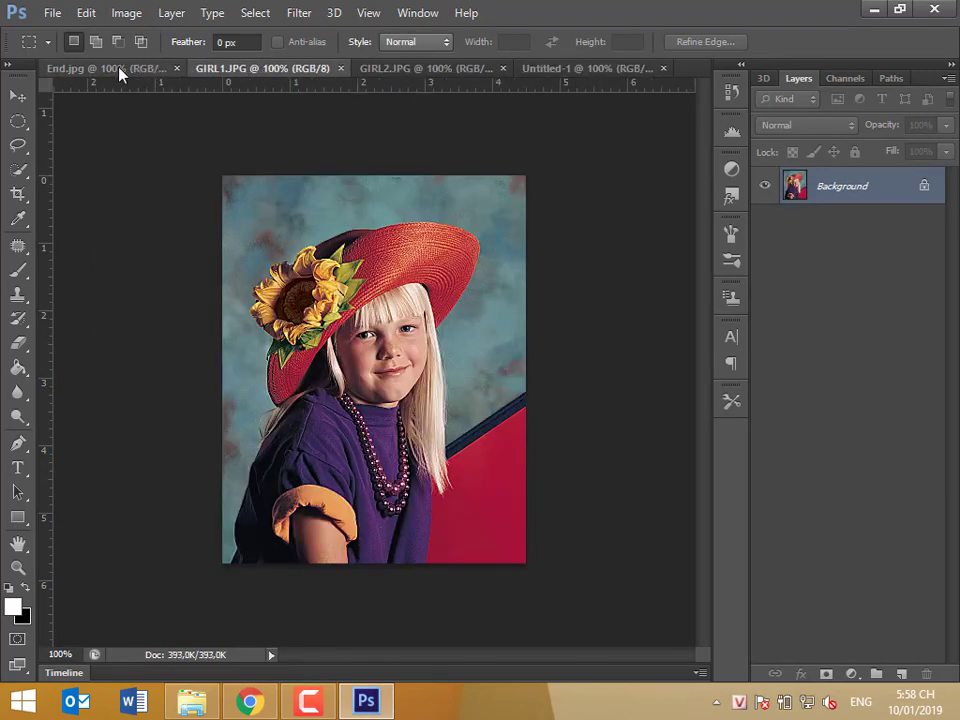
left_click(120, 70)
left_click(222, 70)
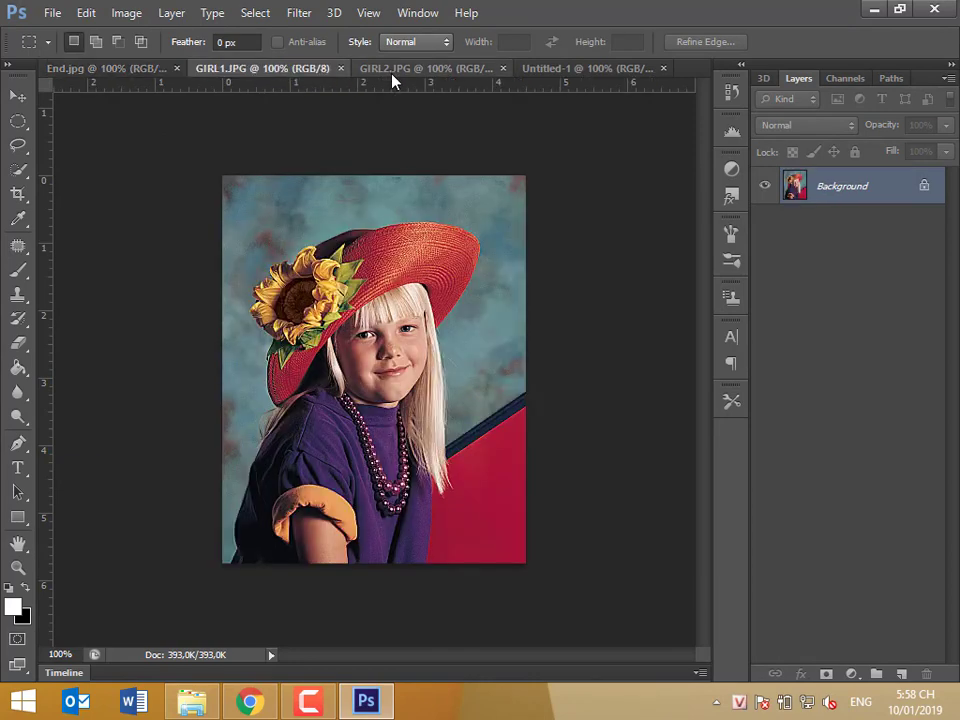
left_click(425, 70)
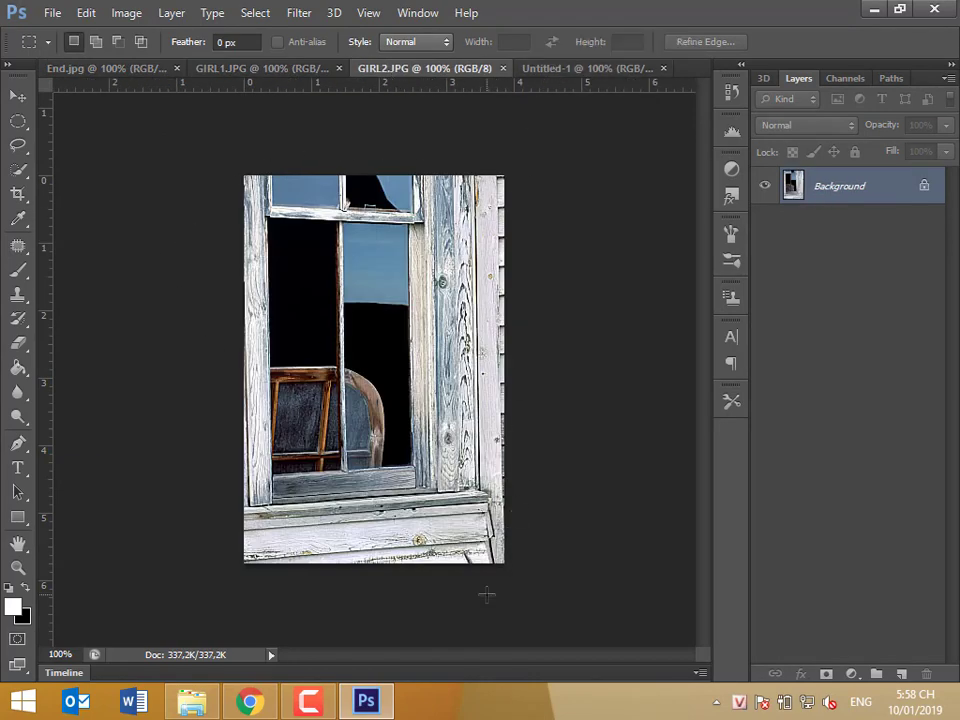
- Try selecting all of GIRL2.JPG, deselect it, and try a rectangular selection over the window panes
key("ctrl+a")
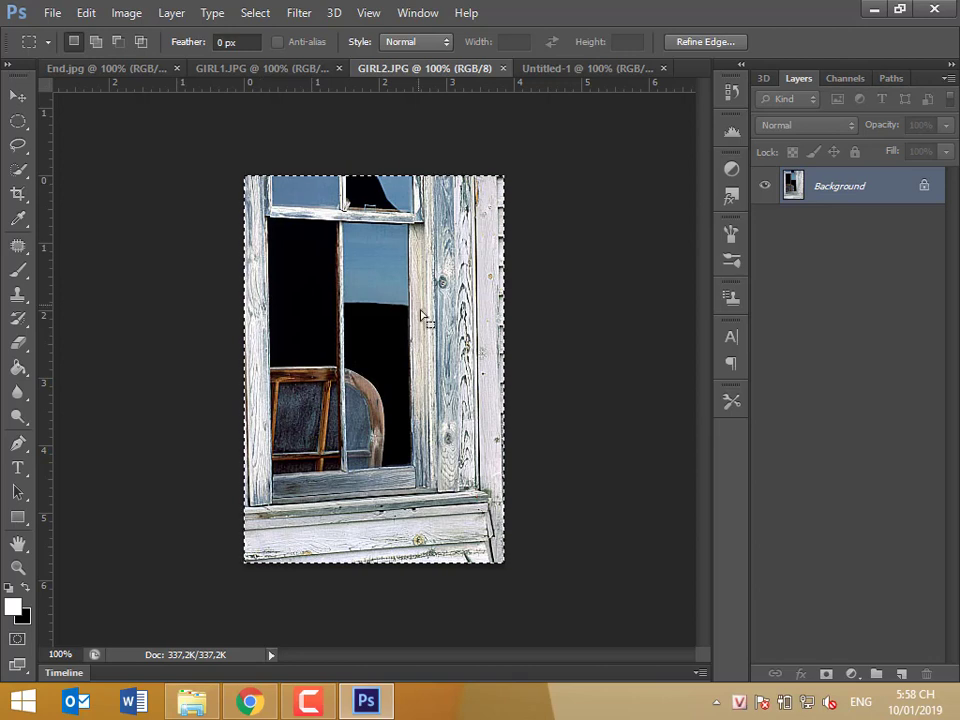
key("ctrl+d")
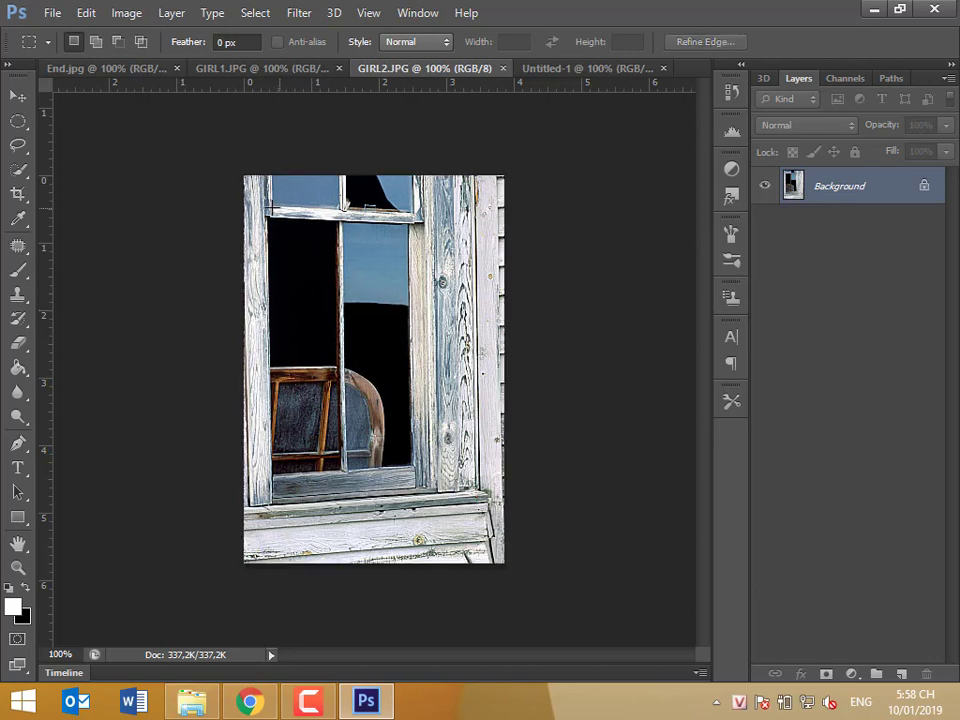
left_click_drag(270, 207, 437, 409)
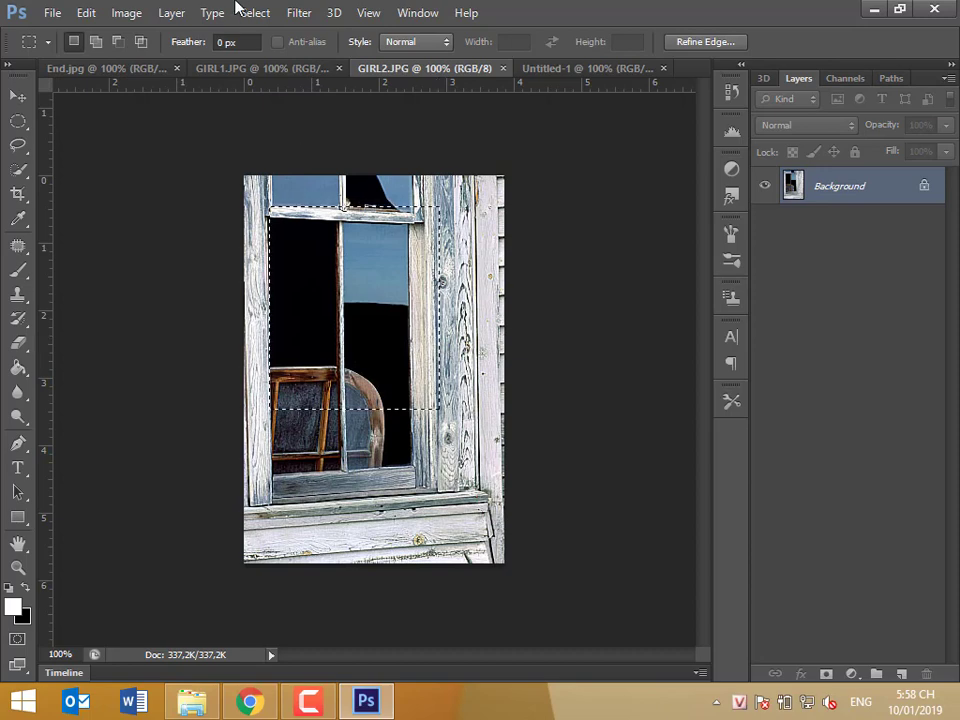
- In GIRL1.JPG, try deleting a small rectangular selection of the backdrop above the sunflower, and undo the deletion
left_click(224, 74)
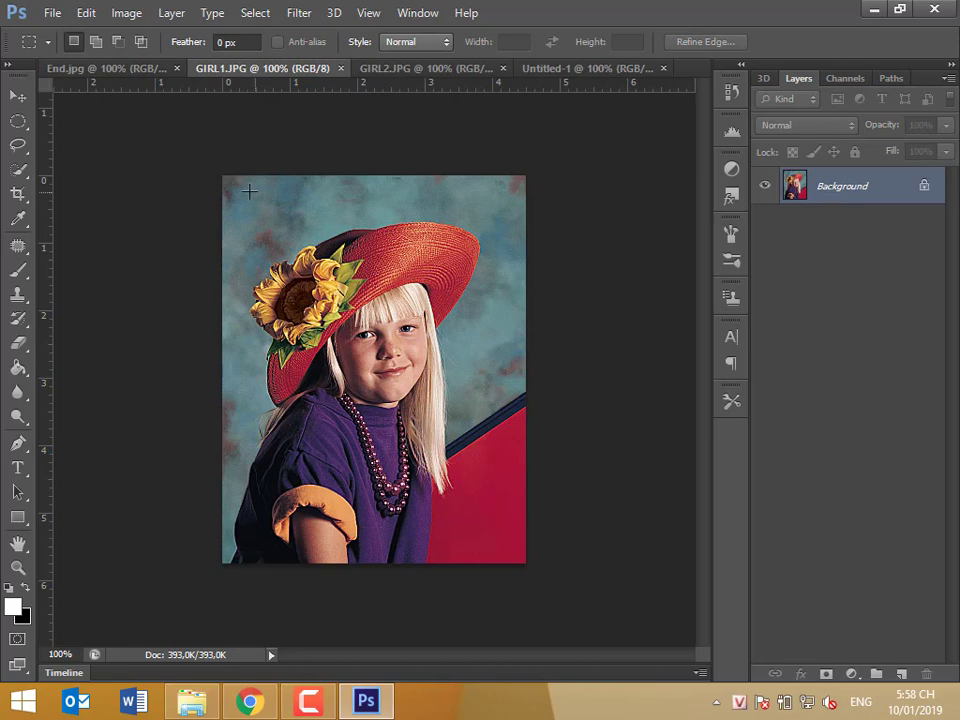
left_click_drag(249, 191, 320, 231)
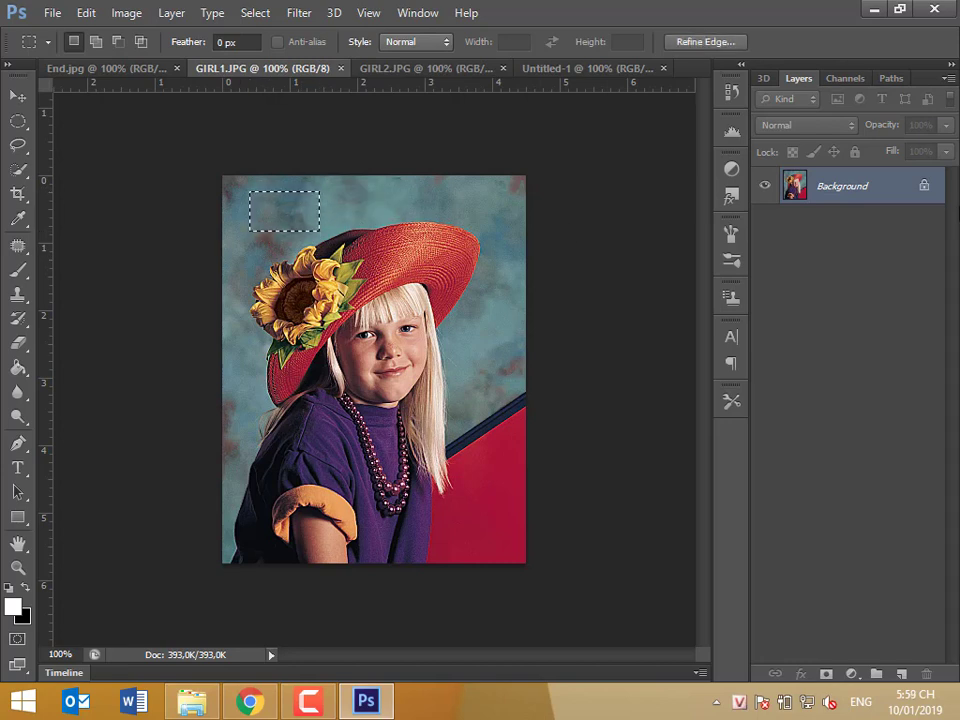
key("BackSpace")
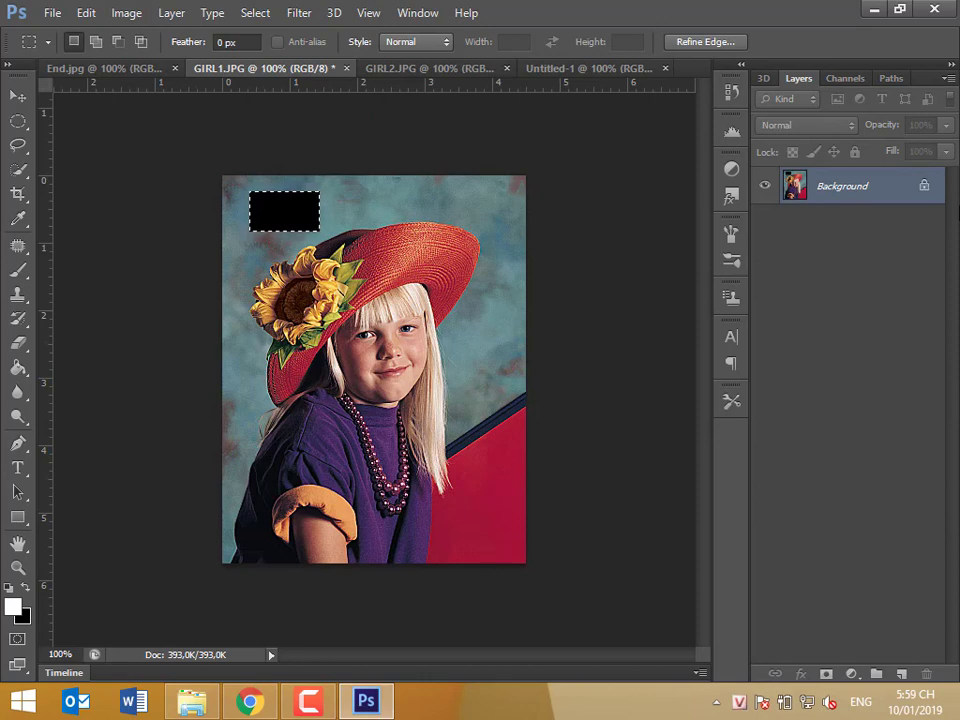
key("ctrl+z")
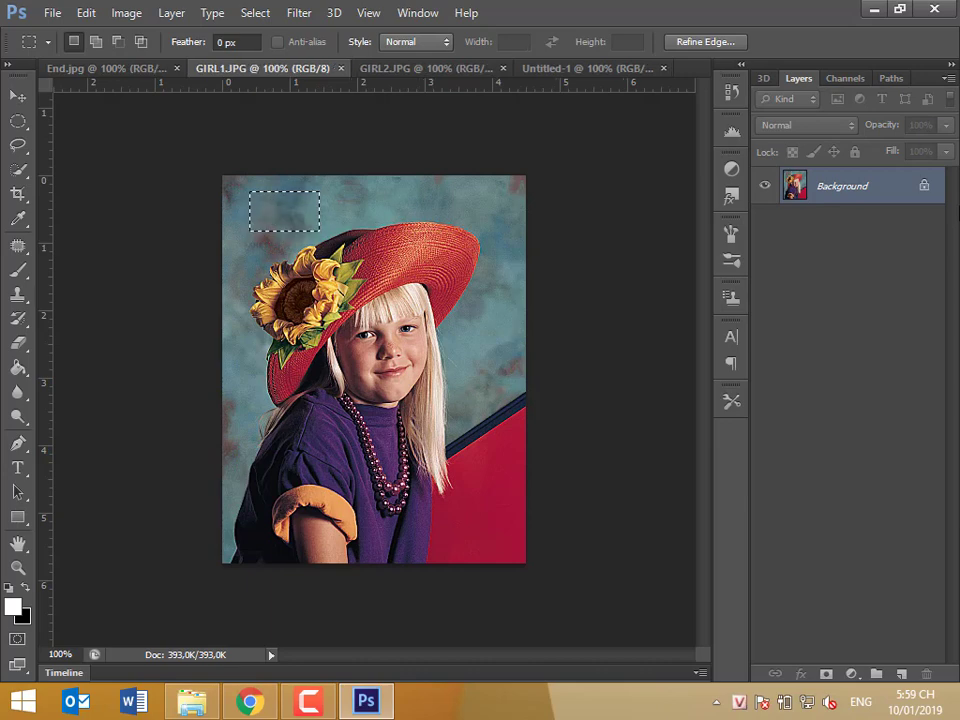
- Try a Content-Aware fill on the small rectangular backdrop selection and undo it
key("shift+BackSpace")
key("Return")
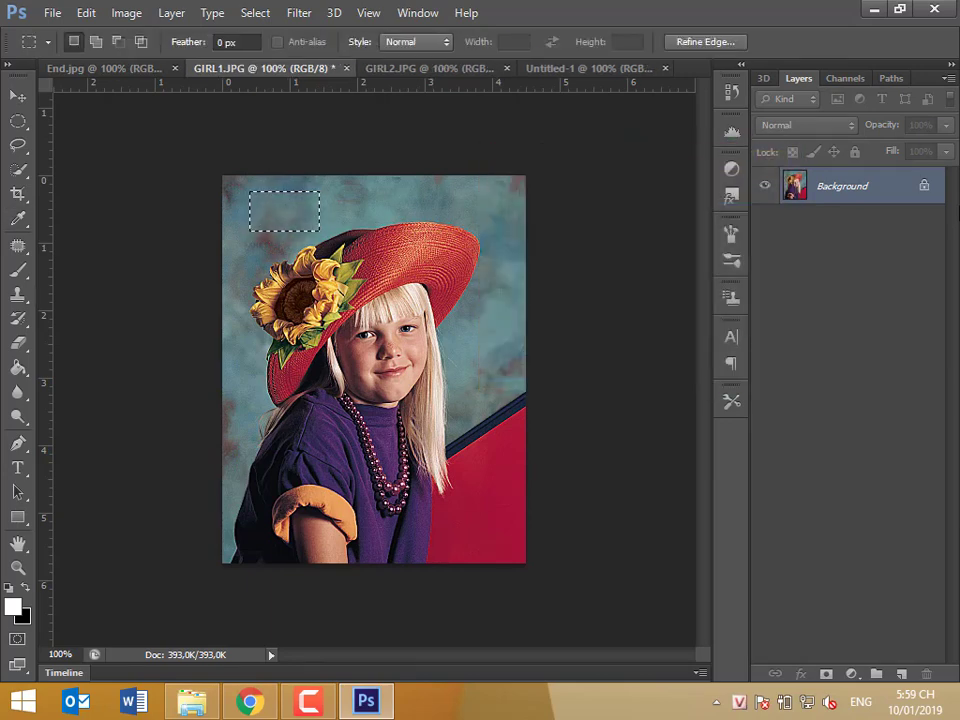
key("ctrl+z")
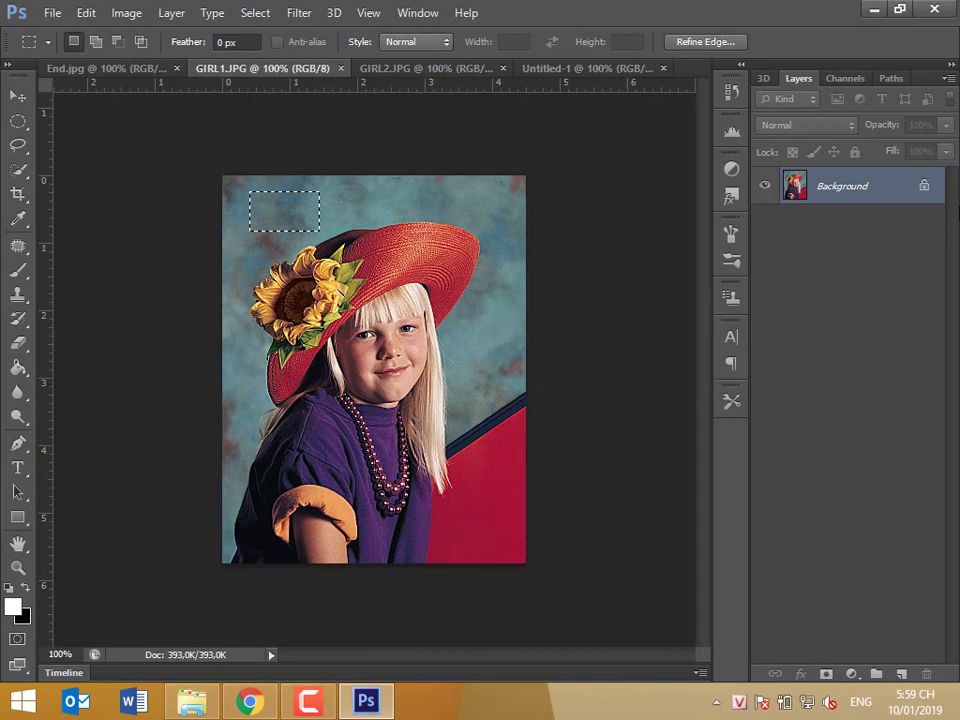
- Try filling the rectangular backdrop selection with Foreground Color, undo the fill and deselect
key("shift+BackSpace")
left_click(649, 208)
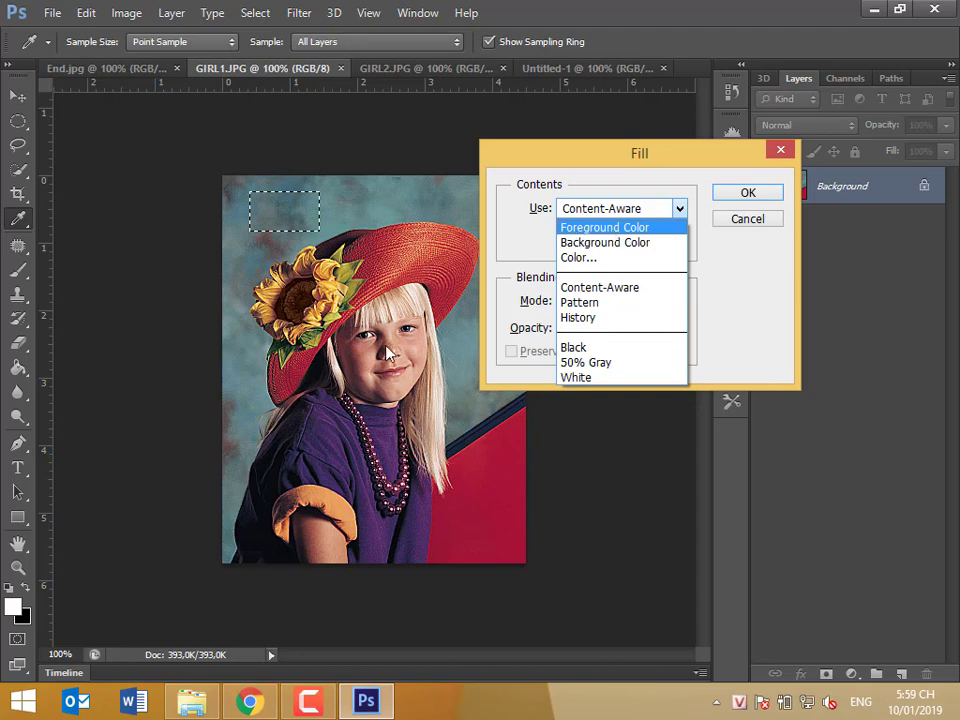
left_click(606, 227)
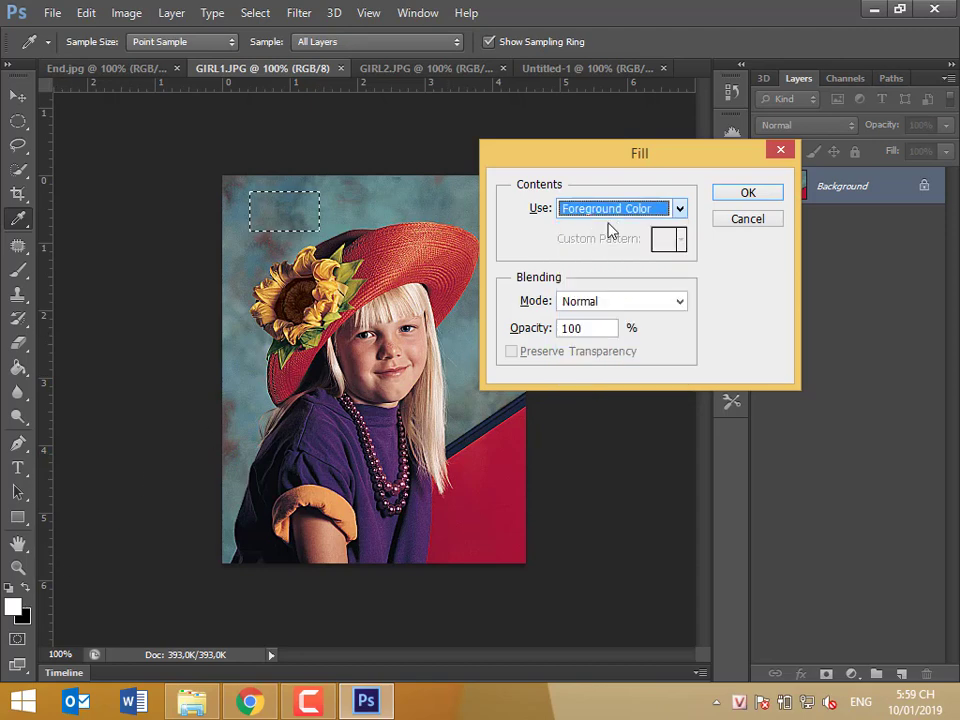
left_click(745, 193)
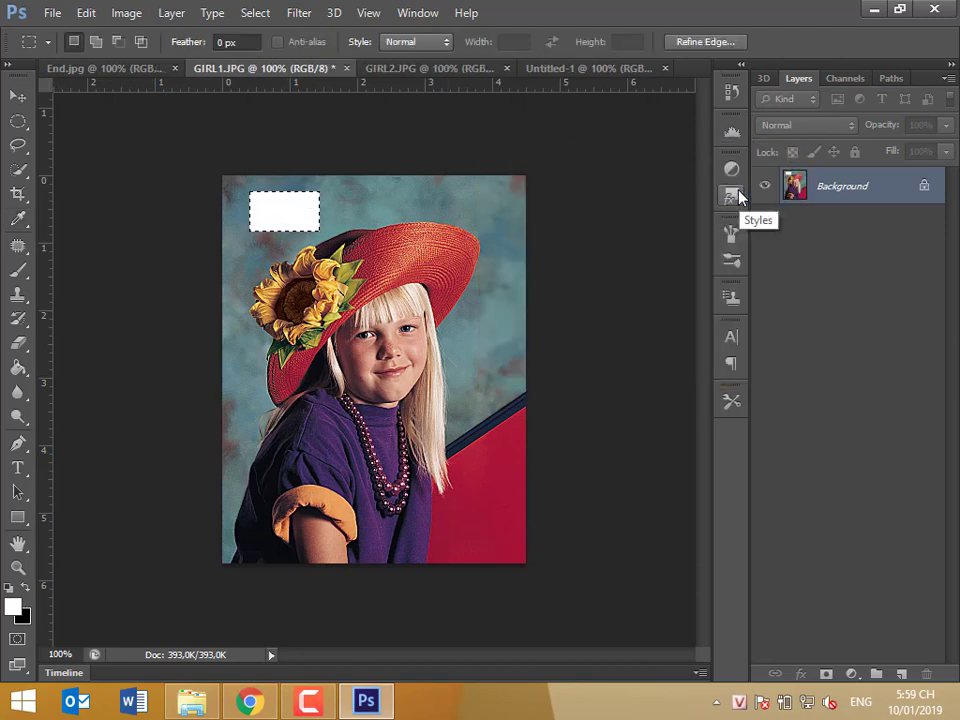
key("ctrl+z")
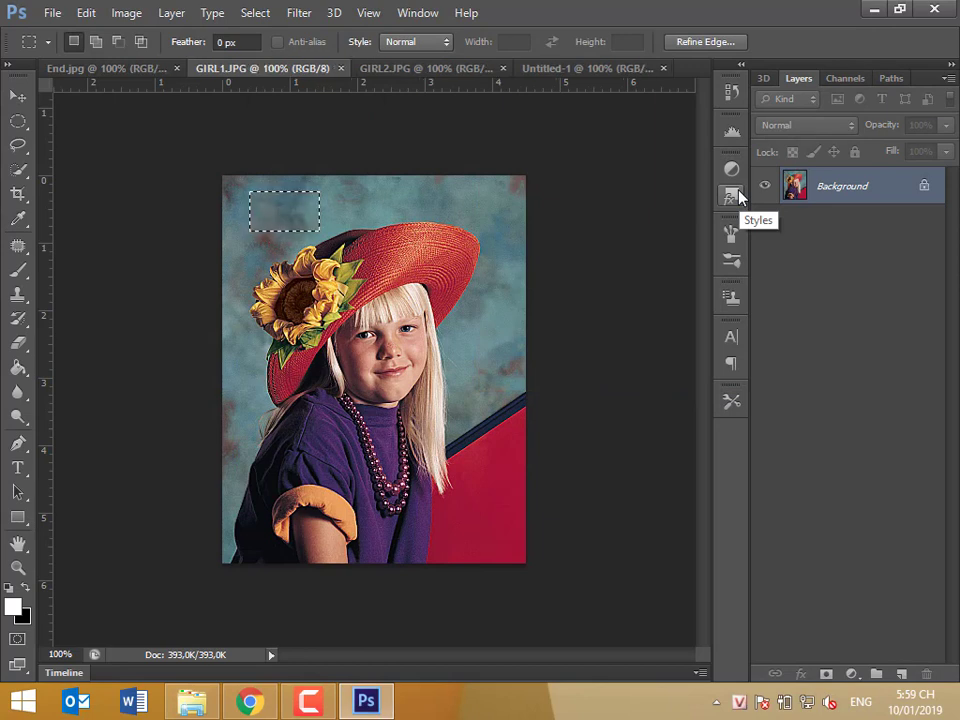
key("ctrl+d")
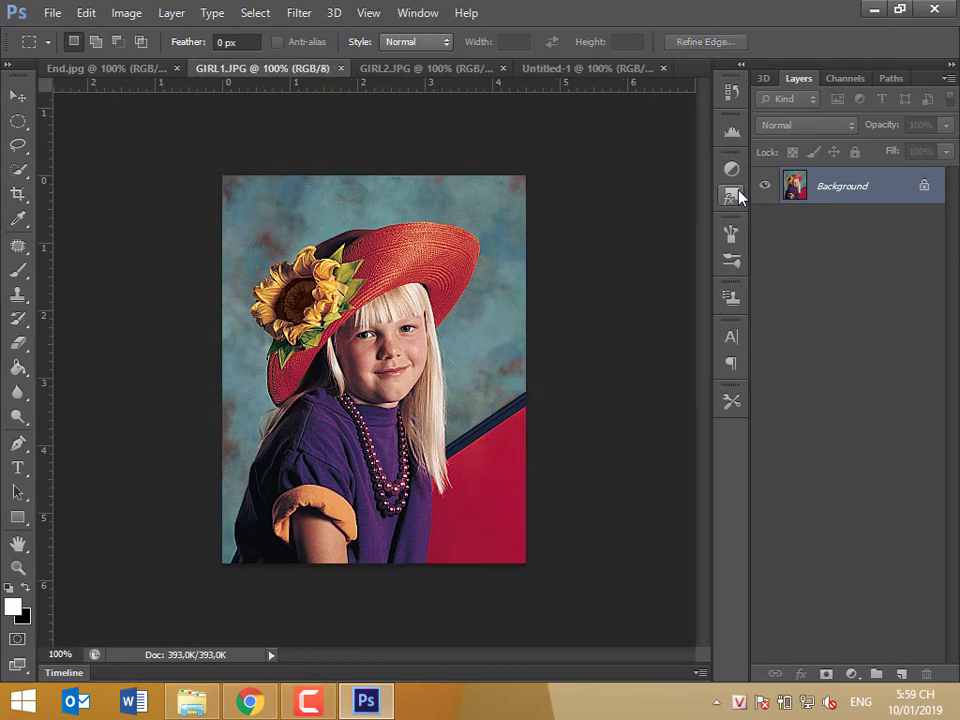
- Copy the entire GIRL2.JPG window image and paste it into Untitled-1 as a new layer
left_click(447, 70)
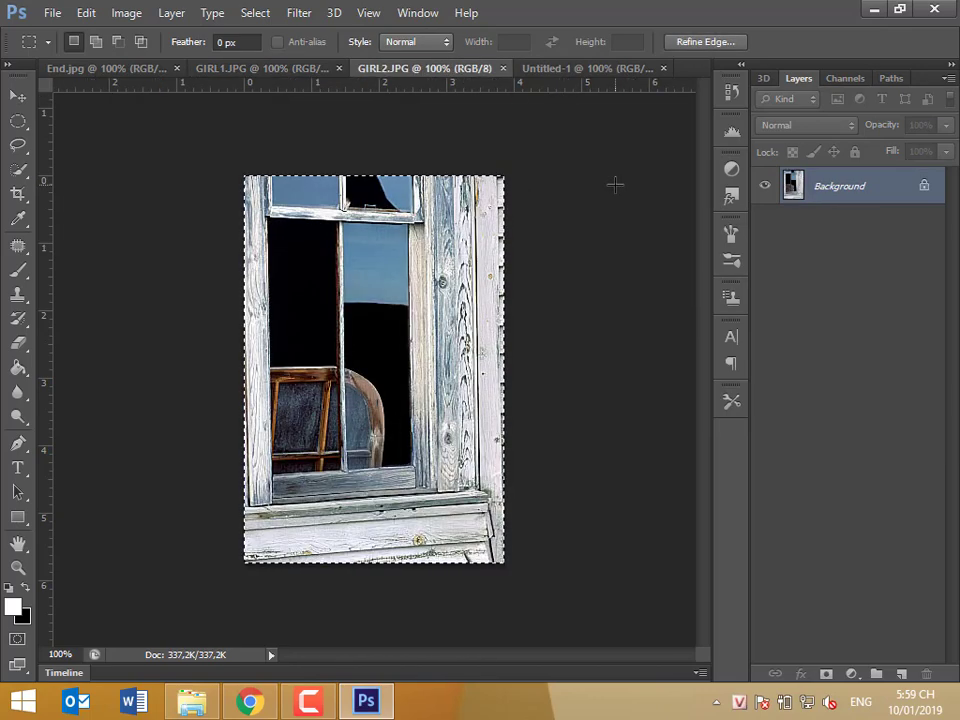
left_click(550, 70)
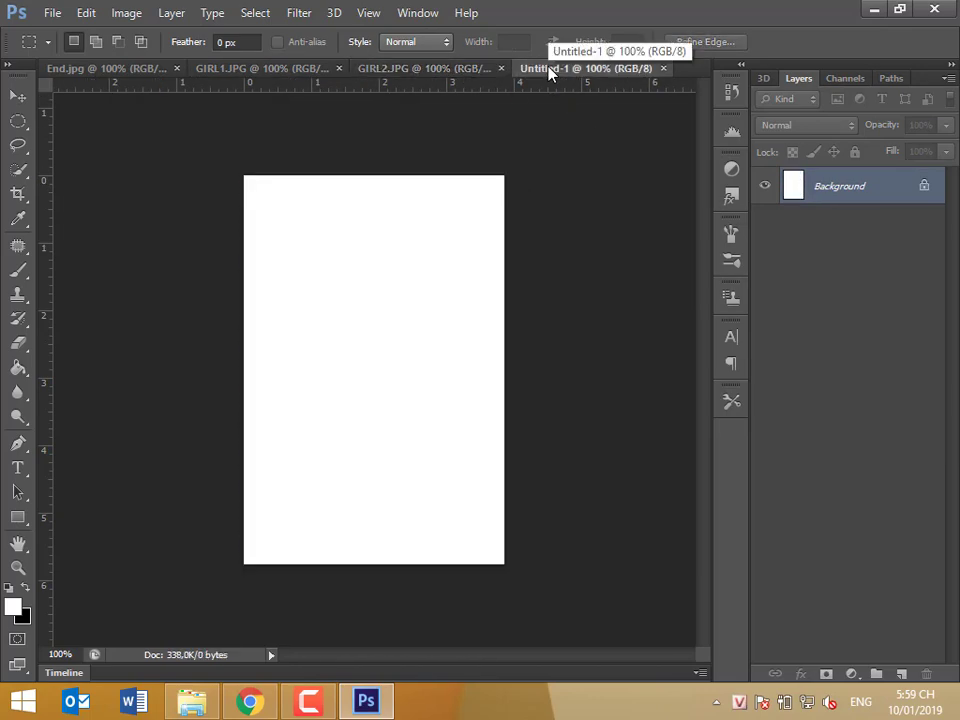
key("ctrl+v")
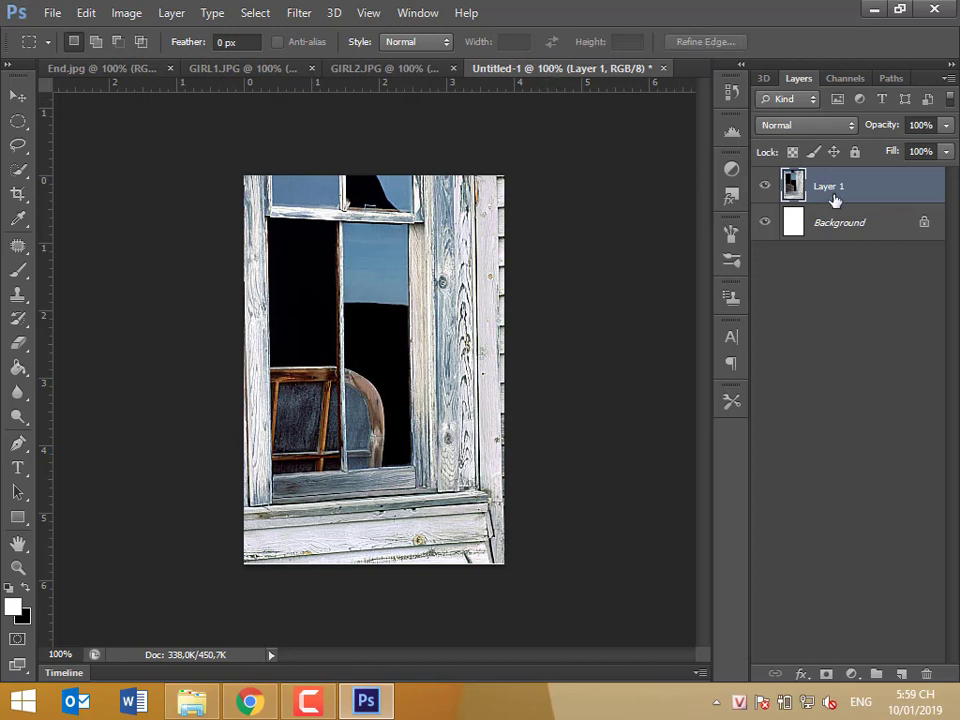
- Copy the entire GIRL1.JPG portrait and paste it into Untitled-1 as a new layer above the window
left_click(360, 70)
left_click(260, 68)
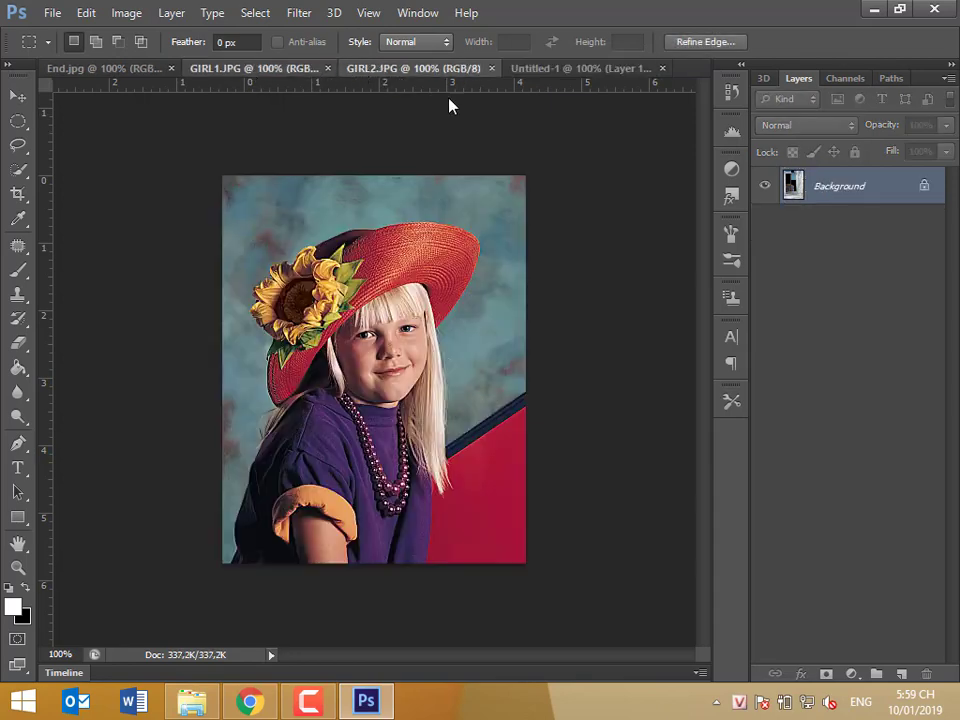
key("ctrl+a")
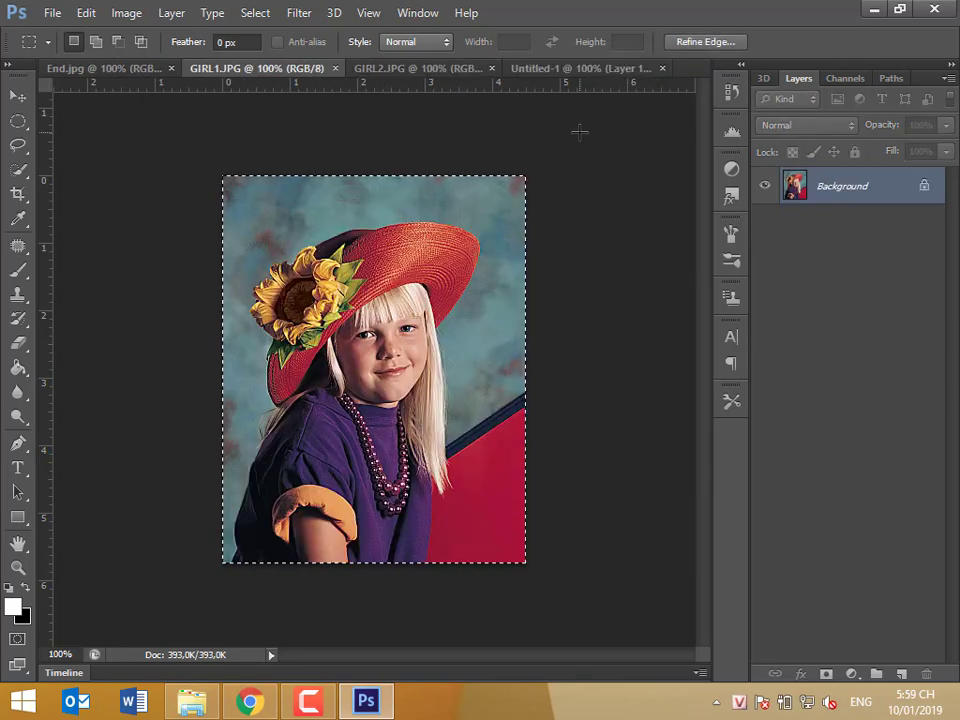
left_click(565, 68)
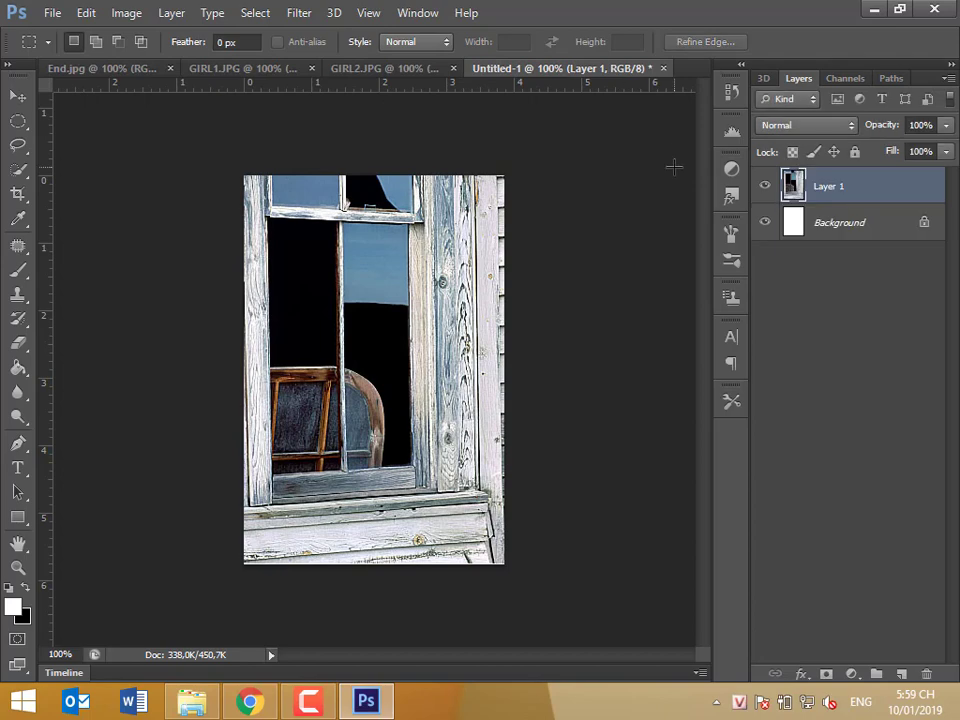
key("ctrl+v")
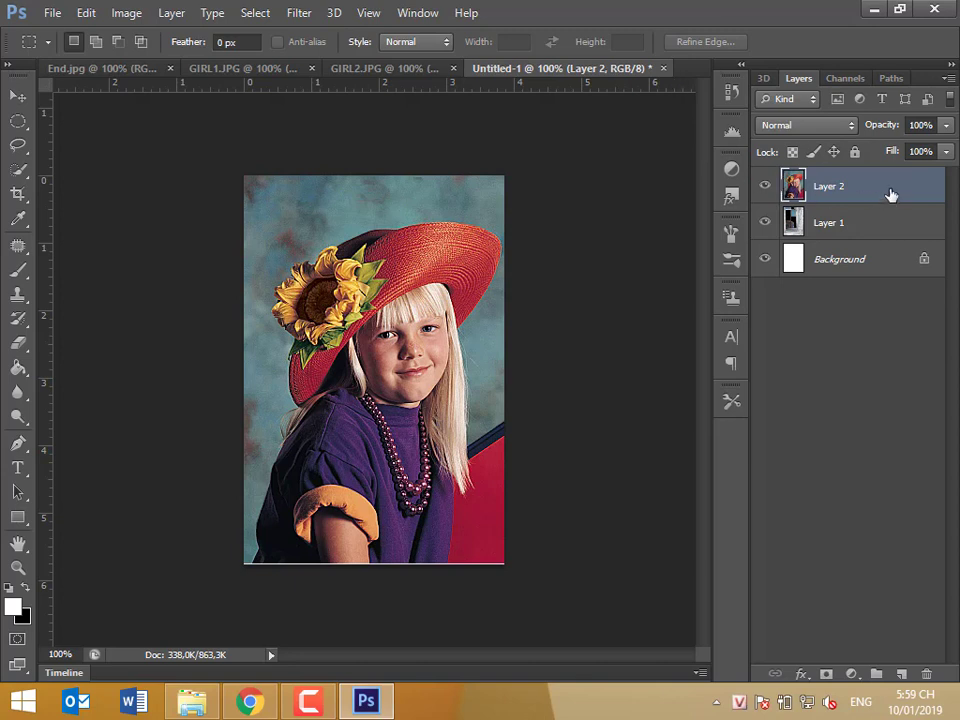
- Move the girl layer, Layer 2, below the window layer, Layer 1, in the layer stack
left_click_drag(887, 203, 885, 235)
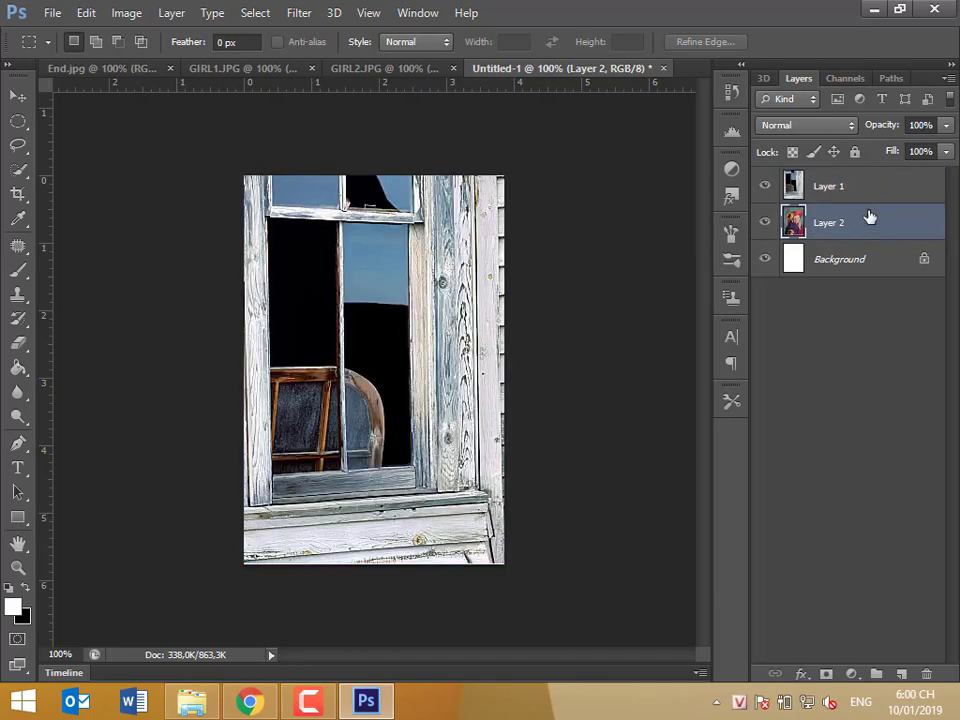
left_click(869, 191)
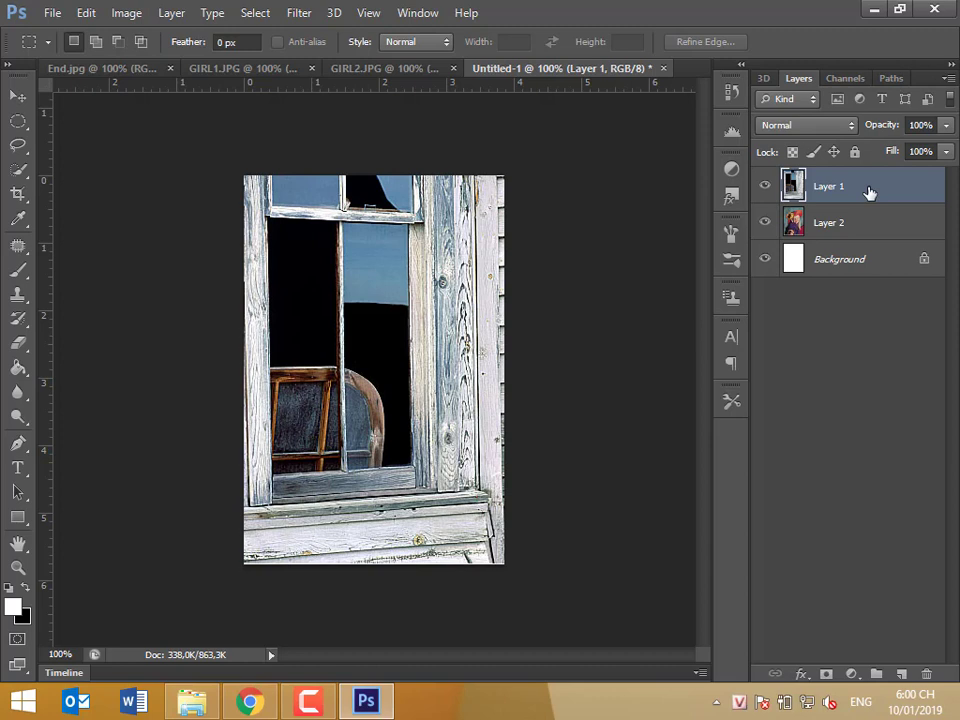
left_click(816, 225)
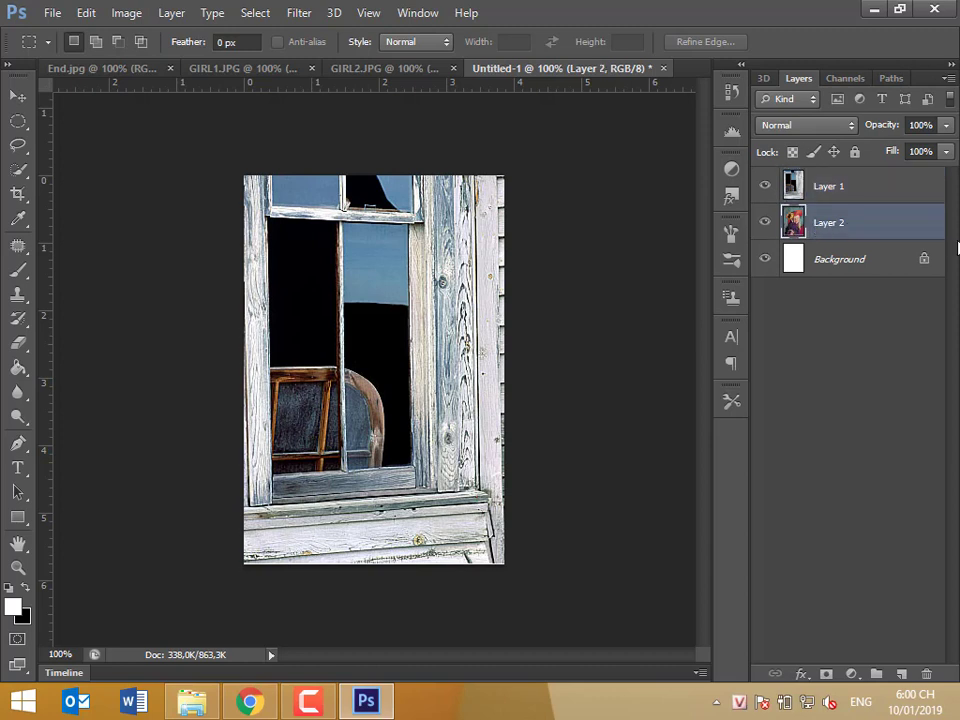
left_click(872, 192)
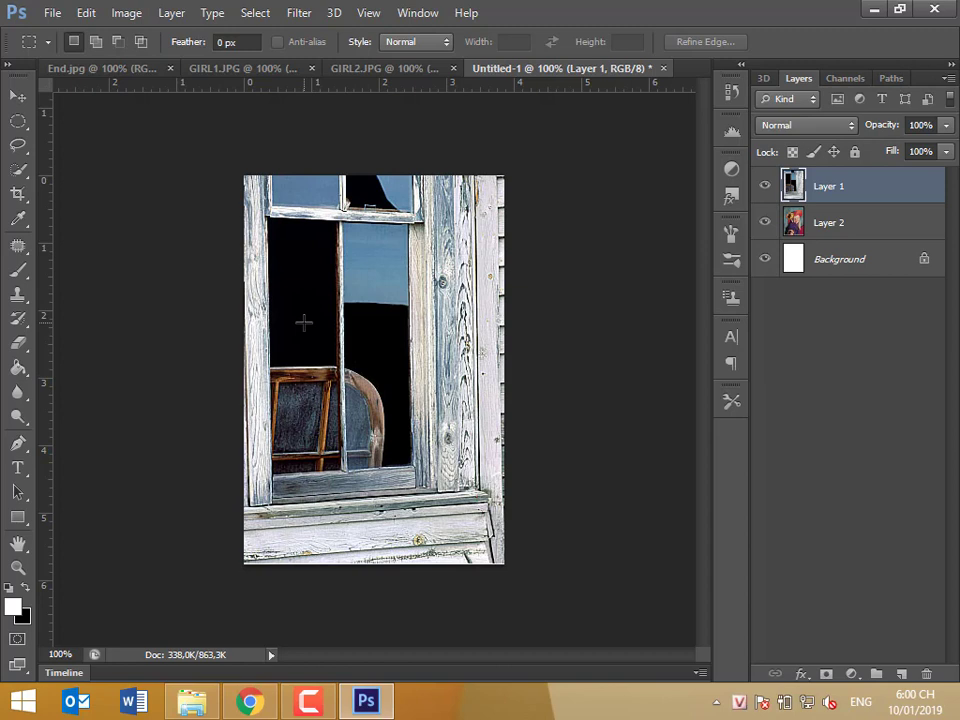
left_click(837, 227)
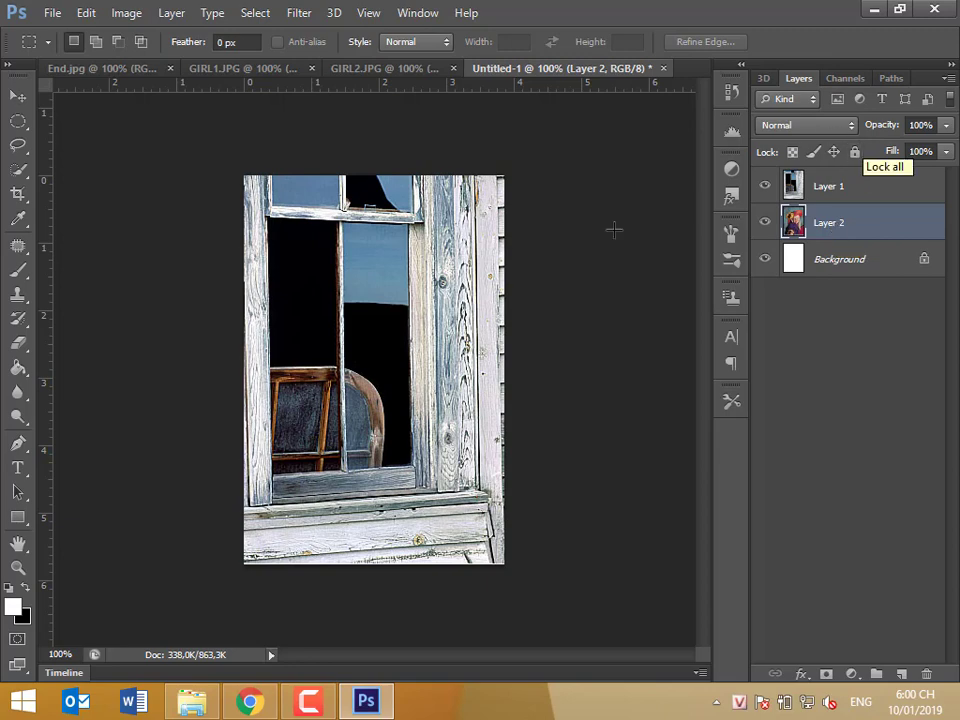
- Outline the lower-left window pane with the Polygonal Lasso, delete it from Layer 1 and deselect
scroll(375, 289, "up", 5)
scroll(361, 288, "up", 1)
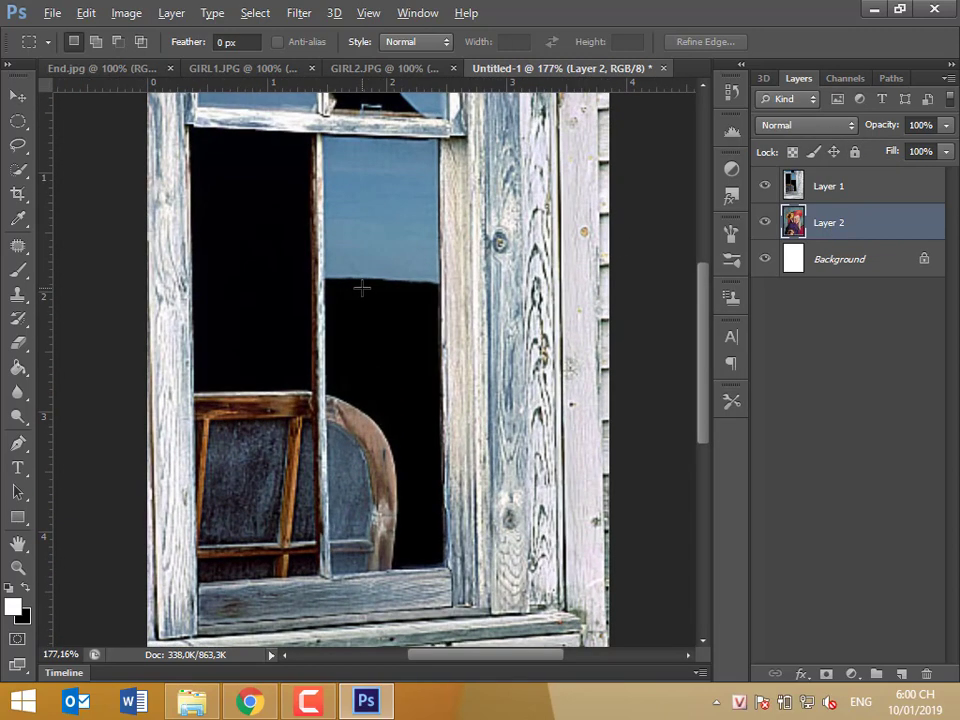
left_click_drag(16, 145, 60, 159)
left_click(193, 128)
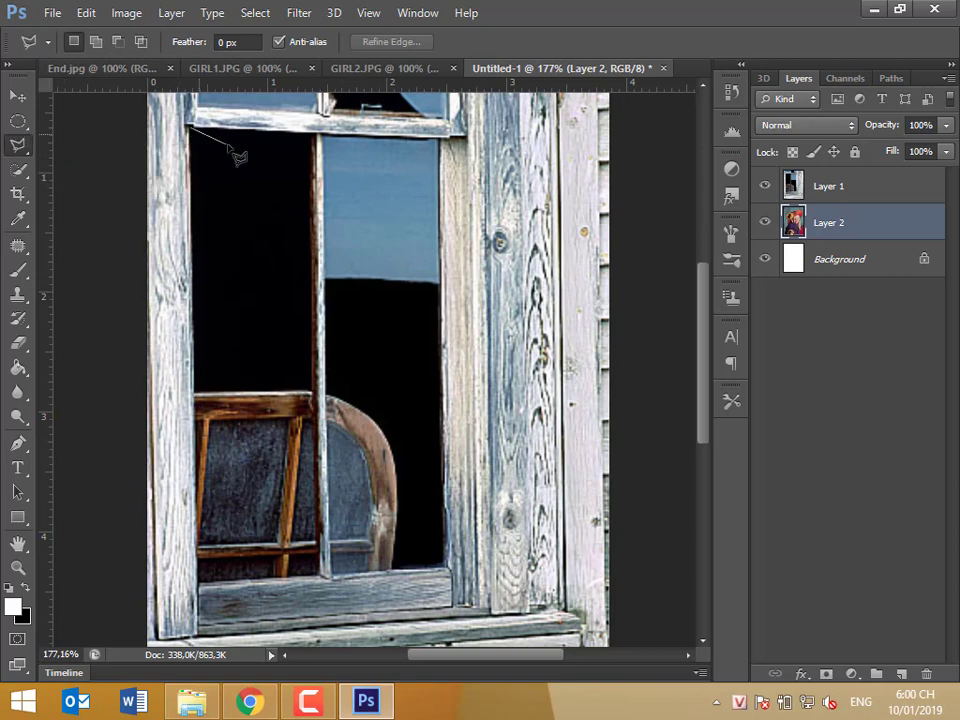
left_click(359, 137)
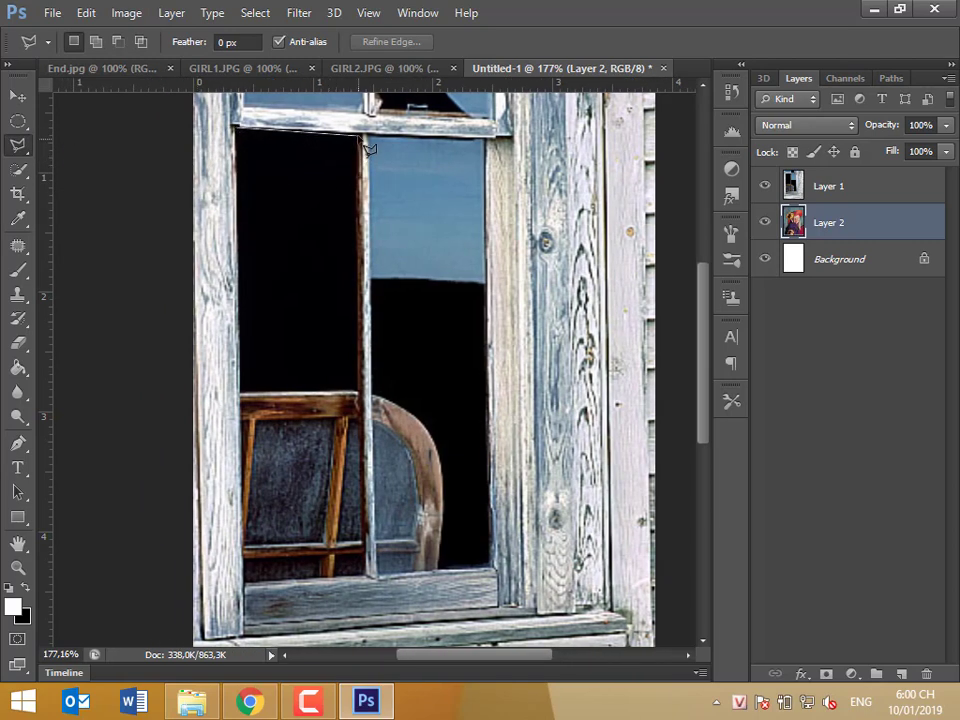
left_click(368, 576)
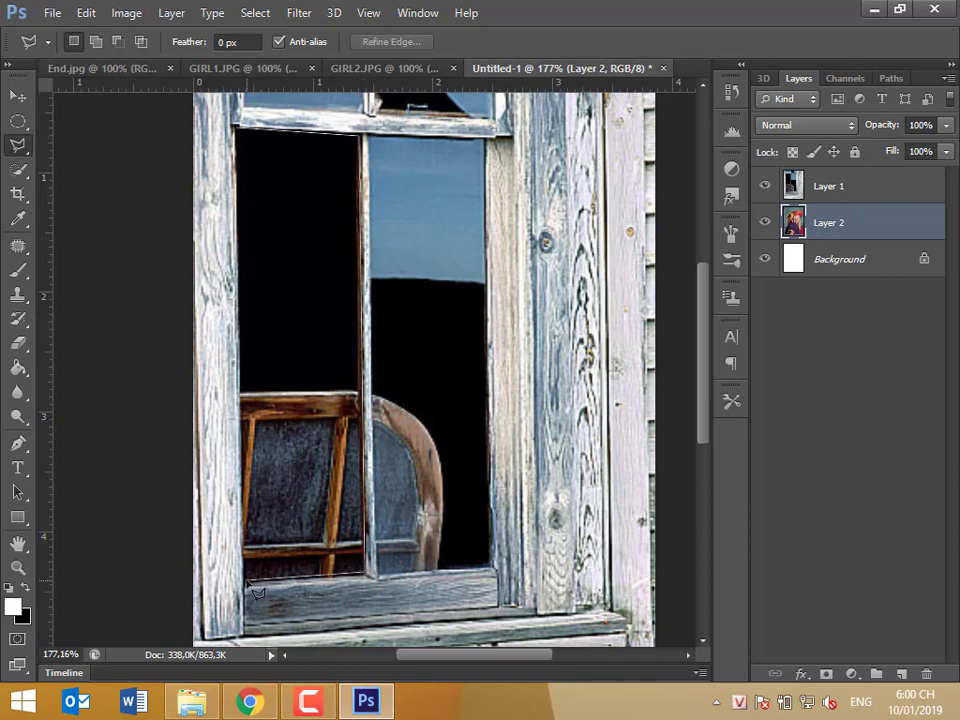
double_click(249, 582)
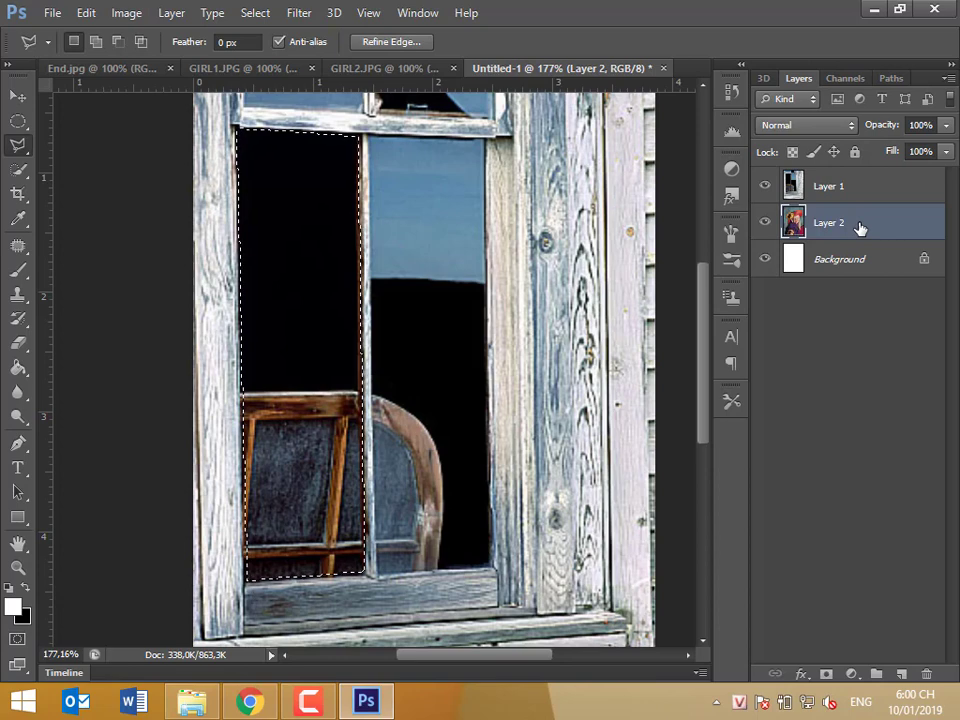
left_click(869, 190)
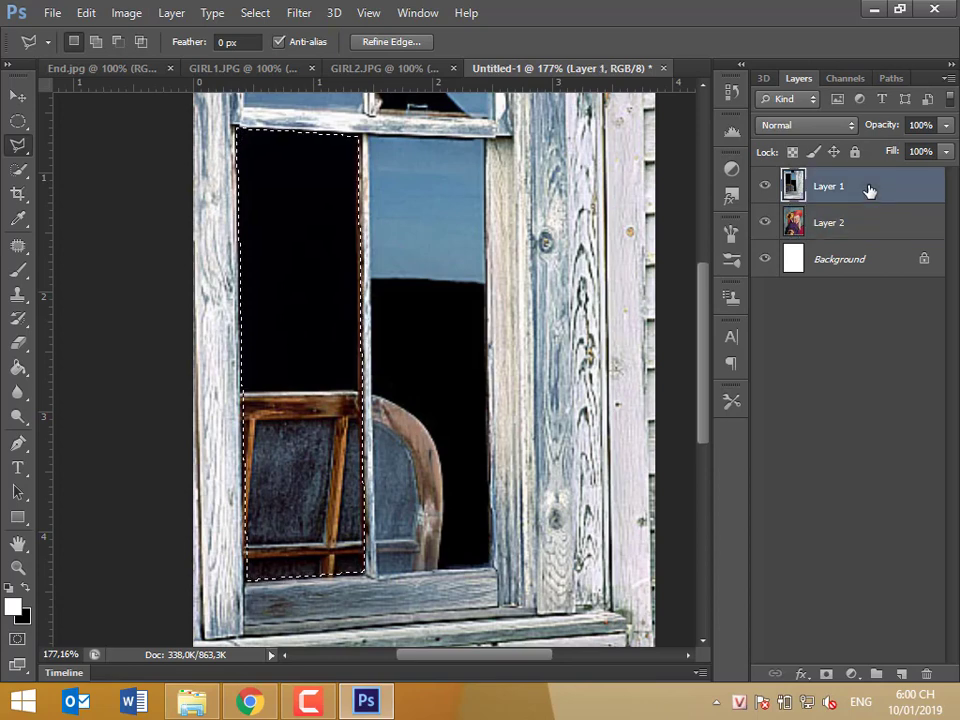
key("Delete")
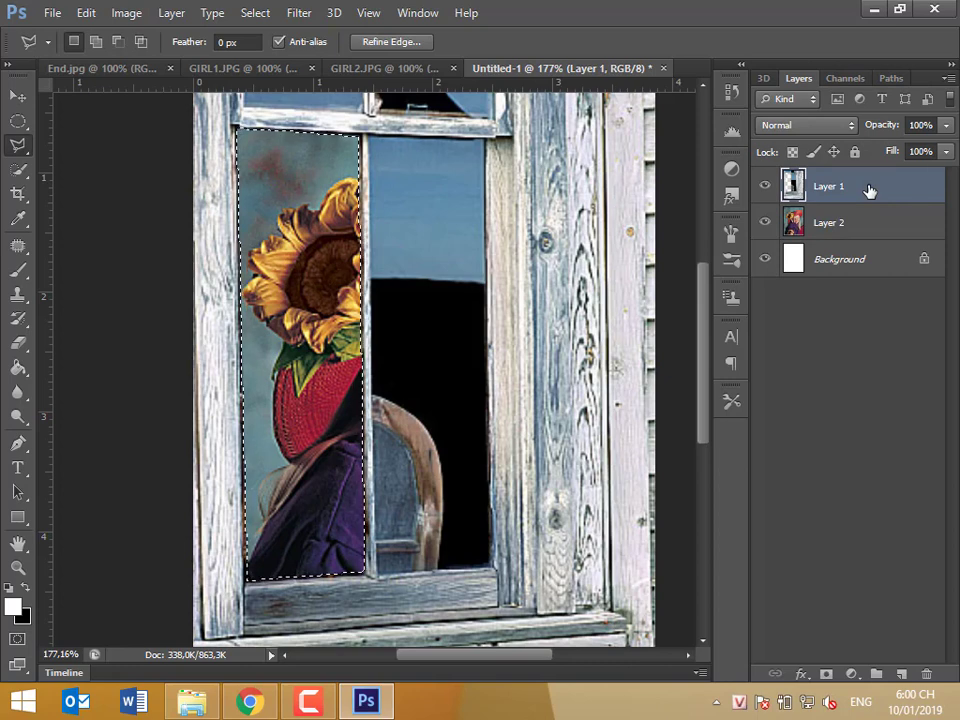
key("ctrl+d")
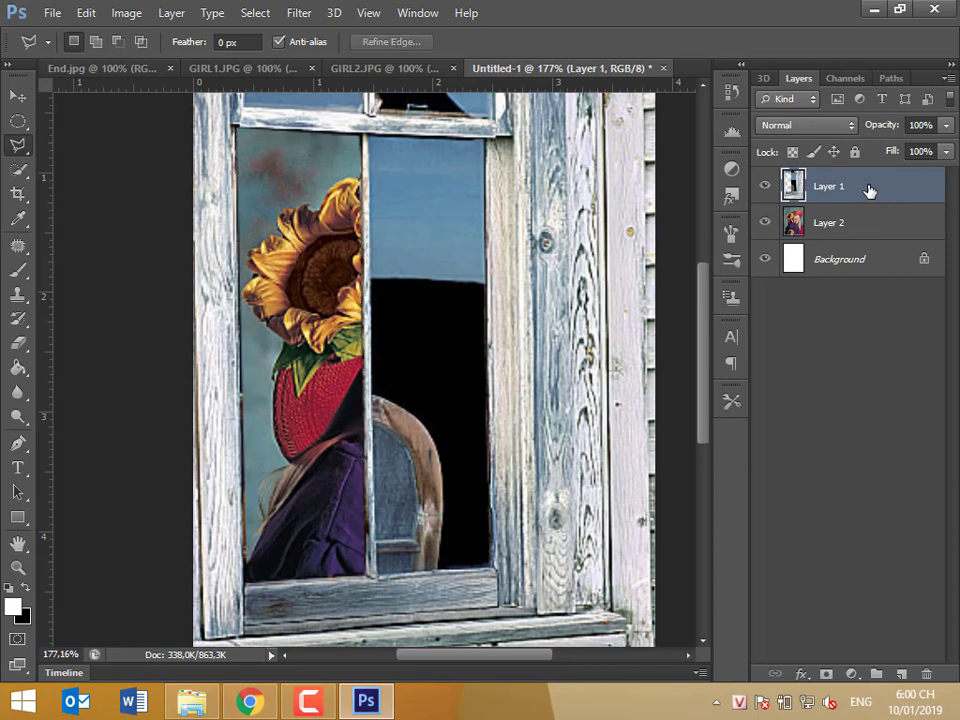
- Hide Layer 2 and the Background to check the cut-out pane, and show Layer 2 again with Layer 1 active
left_click(765, 222)
left_click(765, 259)
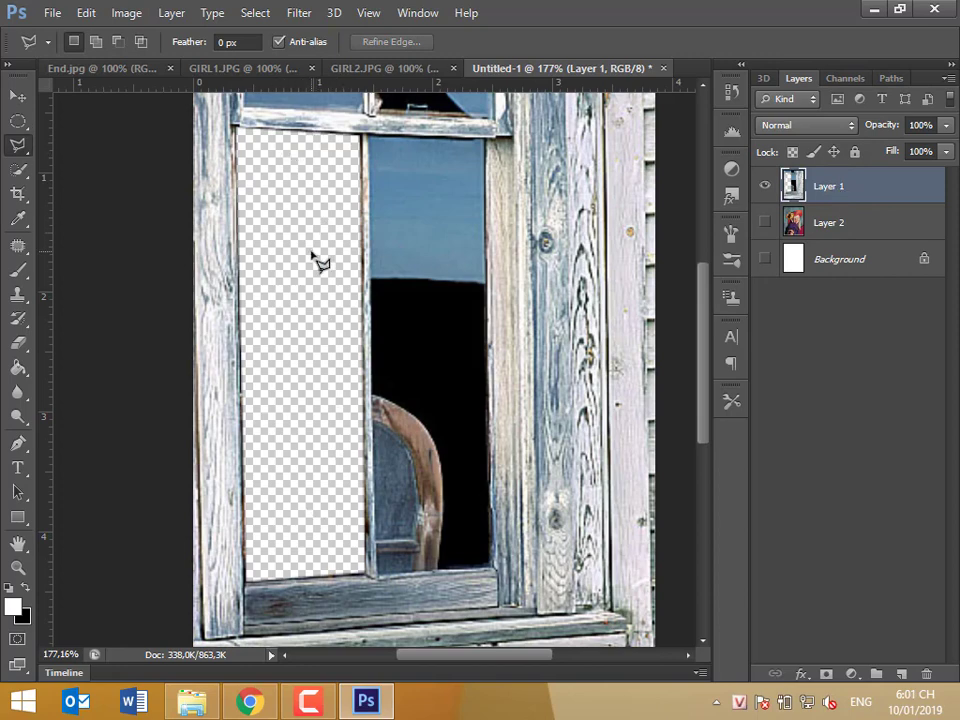
left_click(884, 238)
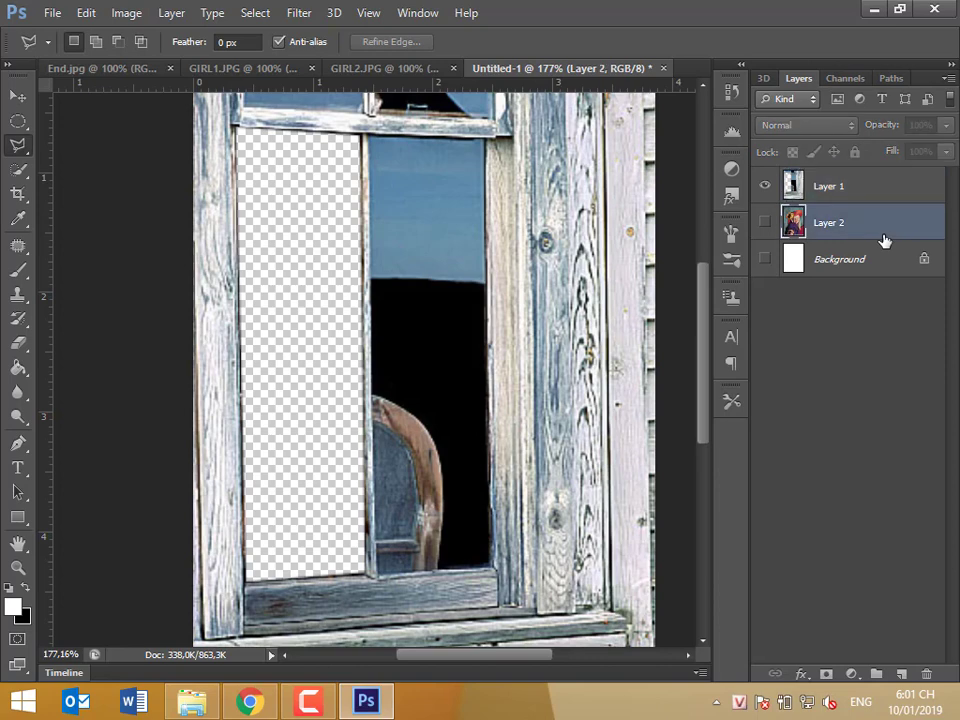
left_click(852, 194)
left_click(764, 222)
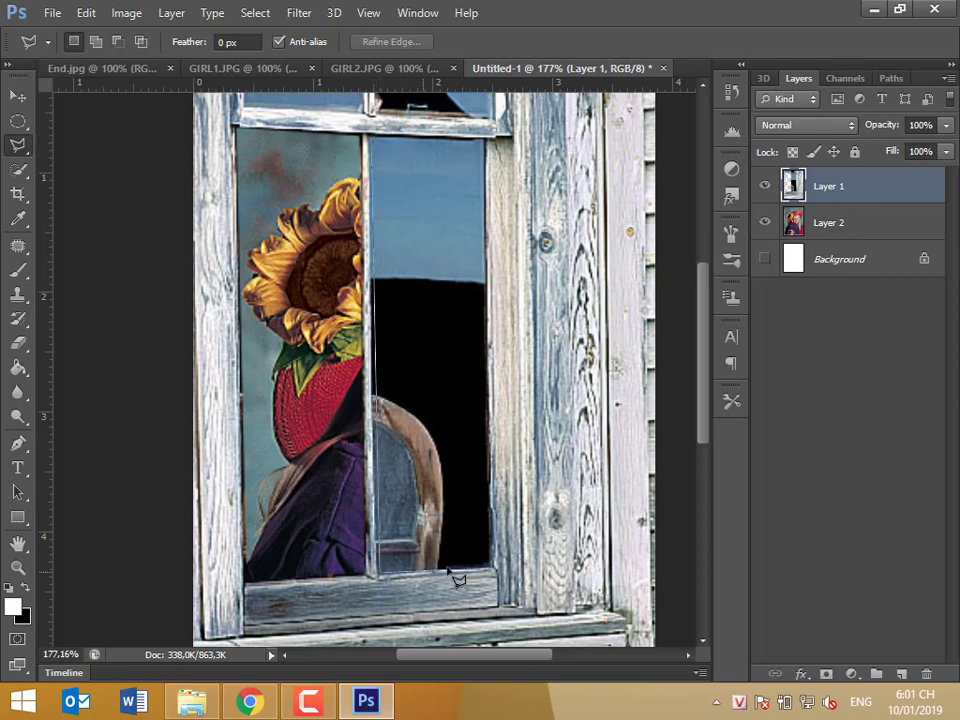
- Outline the lower-right window pane with the Polygonal Lasso, delete it from Layer 1 and deselect
left_click(487, 563)
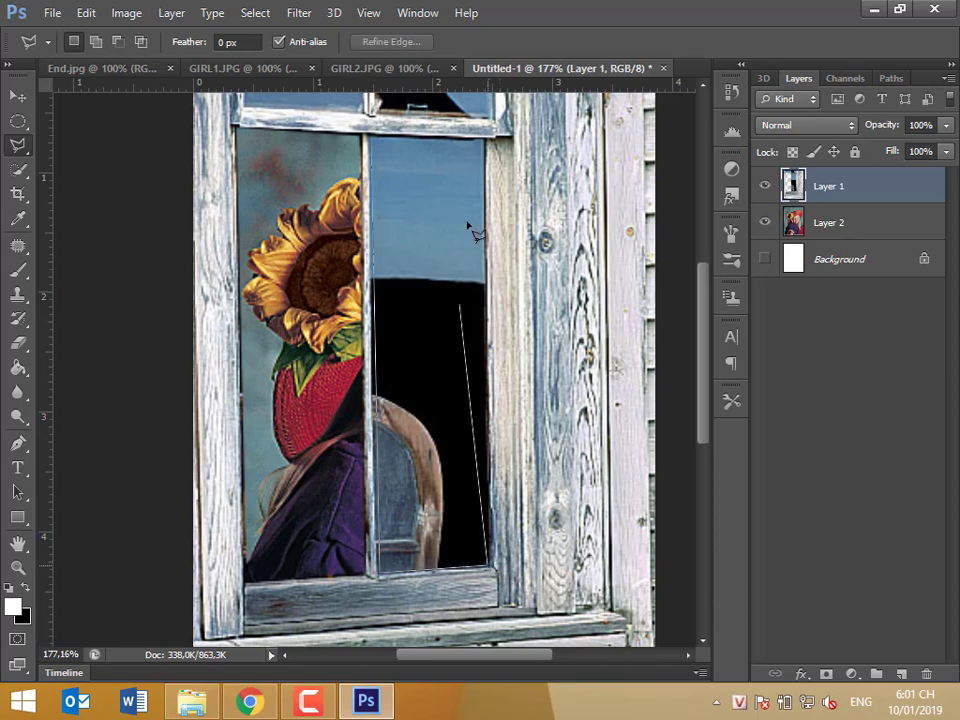
double_click(487, 147)
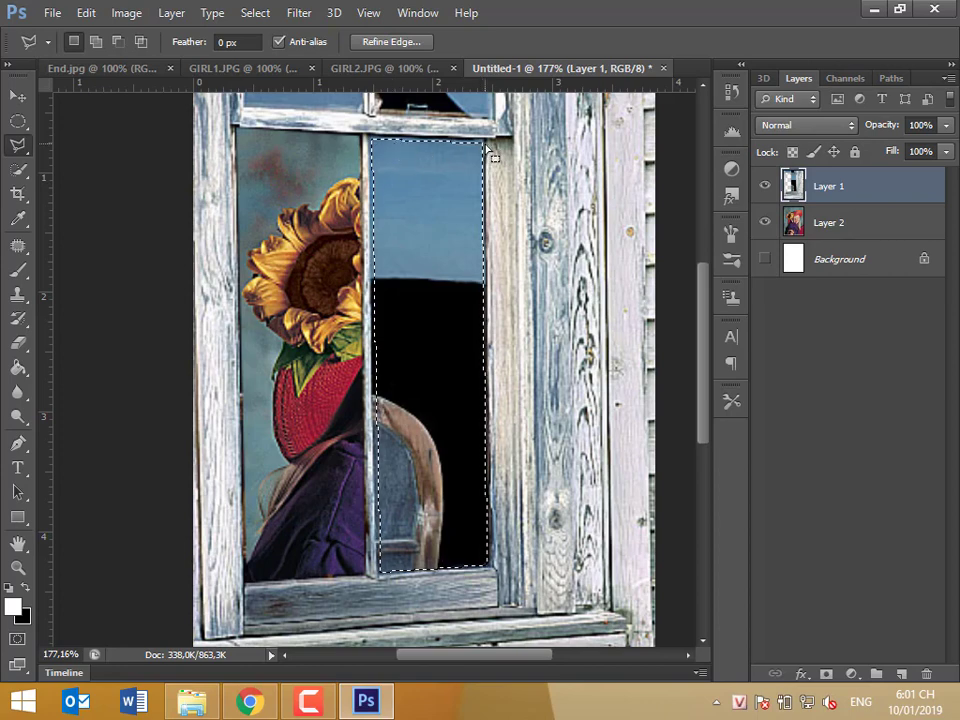
key("Delete")
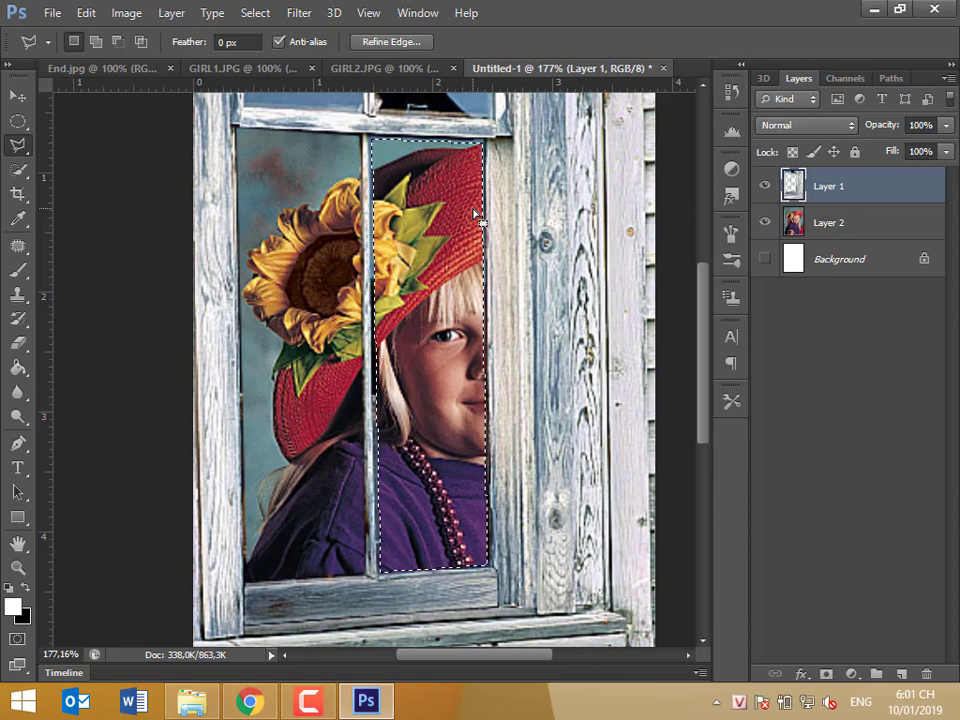
key("ctrl+d")
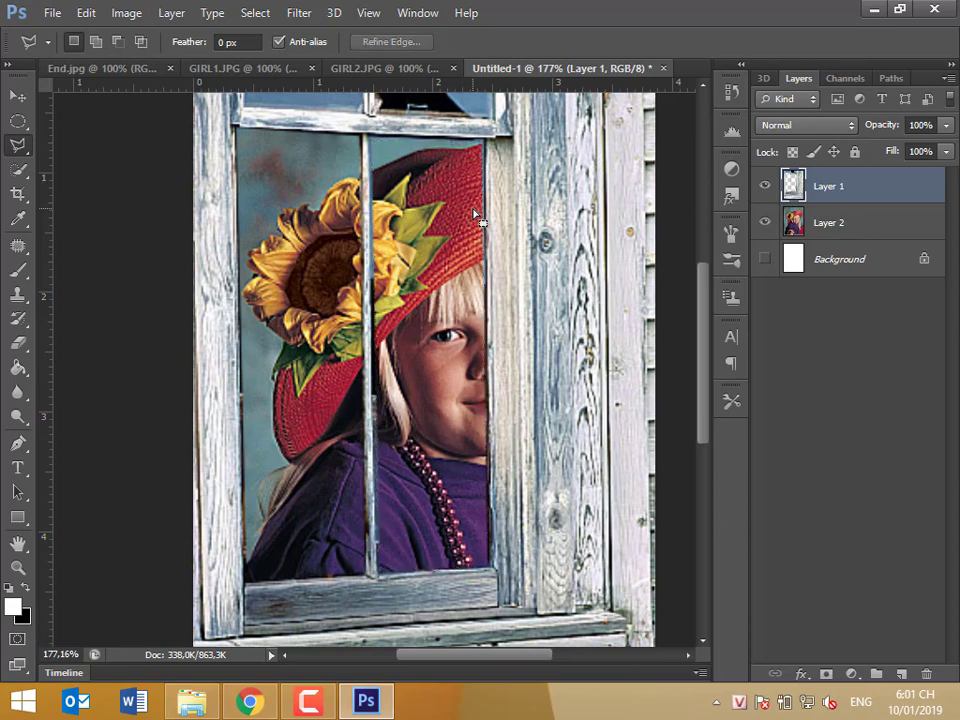
- Check the girl's size and placement in the End.jpg reference, return to Untitled-1 and select Layer 2
left_click(215, 68)
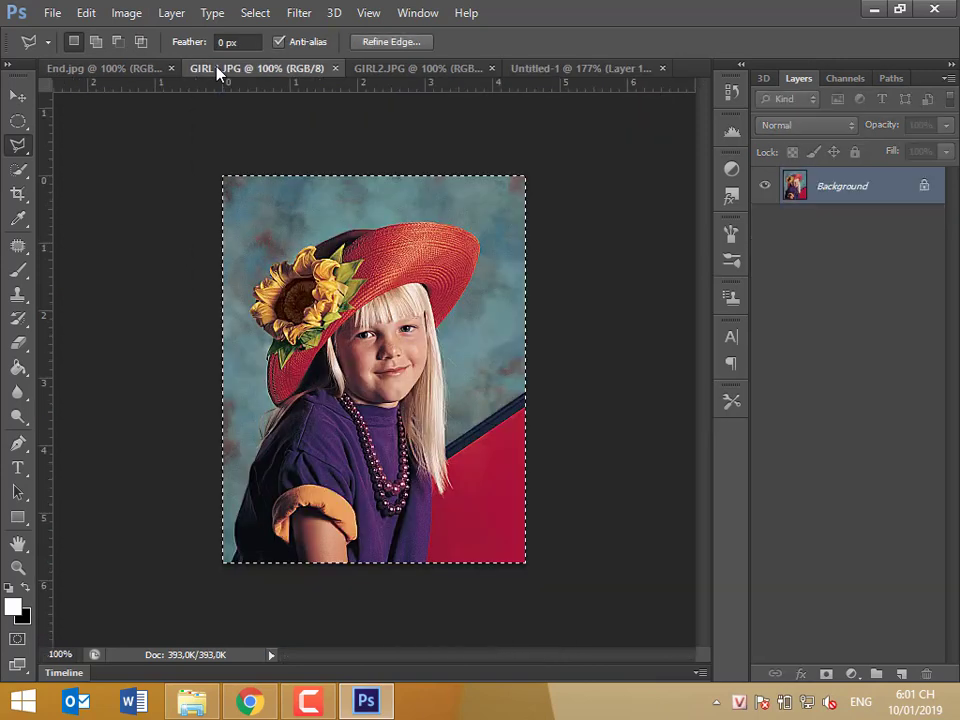
left_click(82, 70)
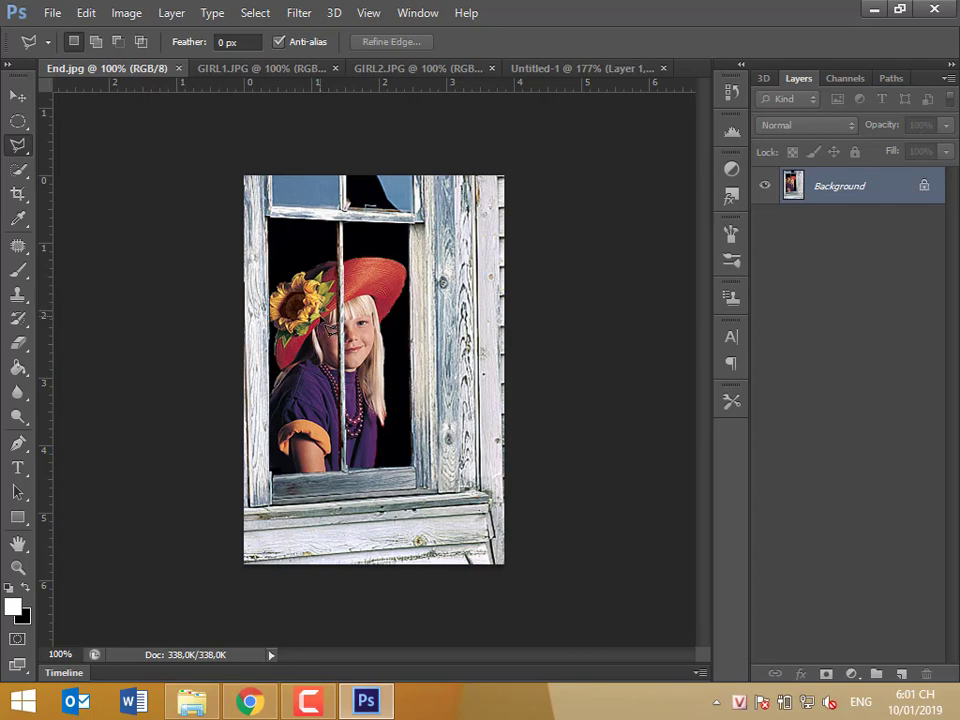
left_click(528, 70)
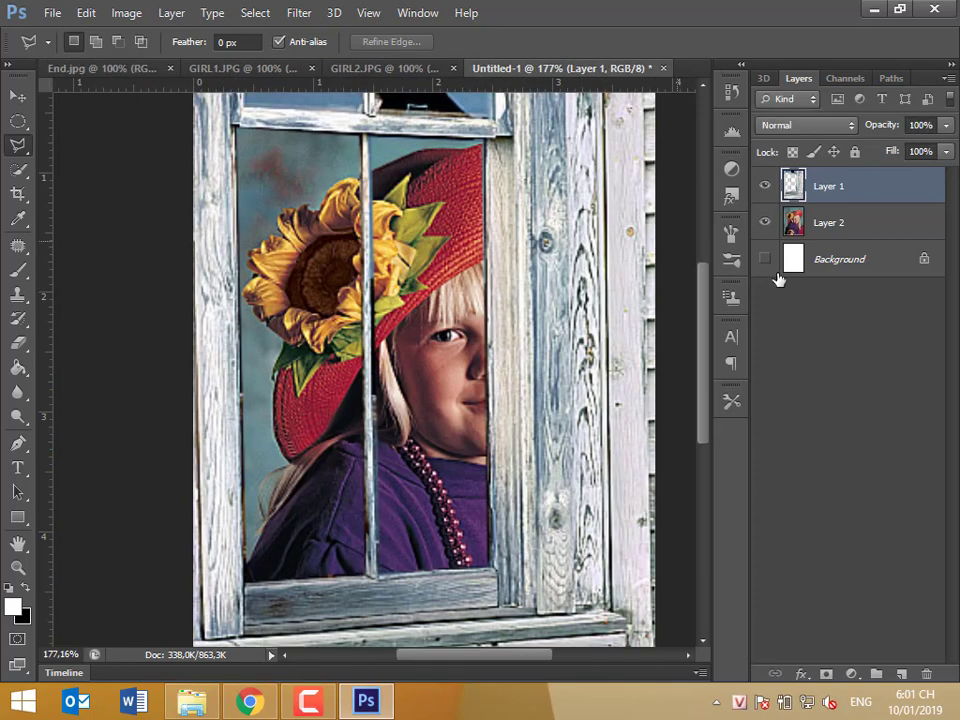
left_click(857, 233)
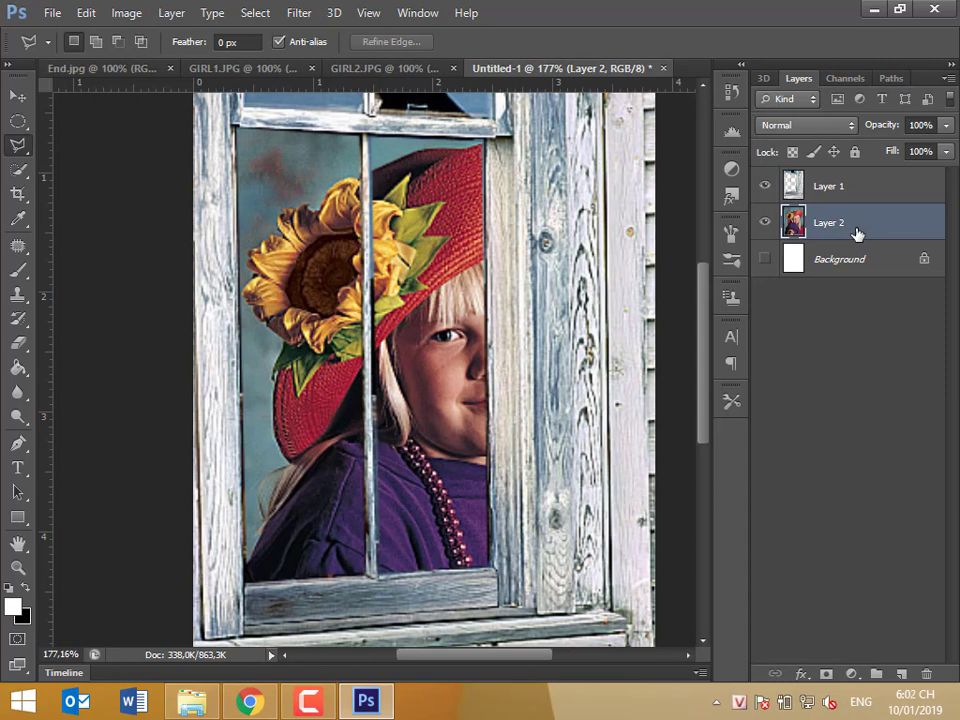
key("ctrl+t")
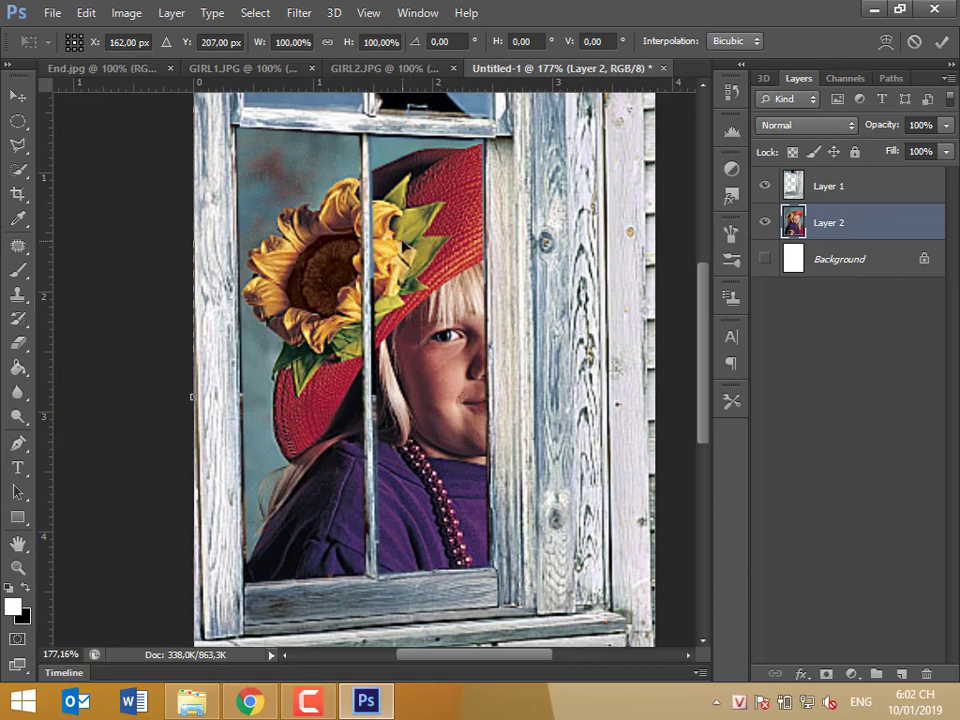
scroll(295, 310, "down", 3)
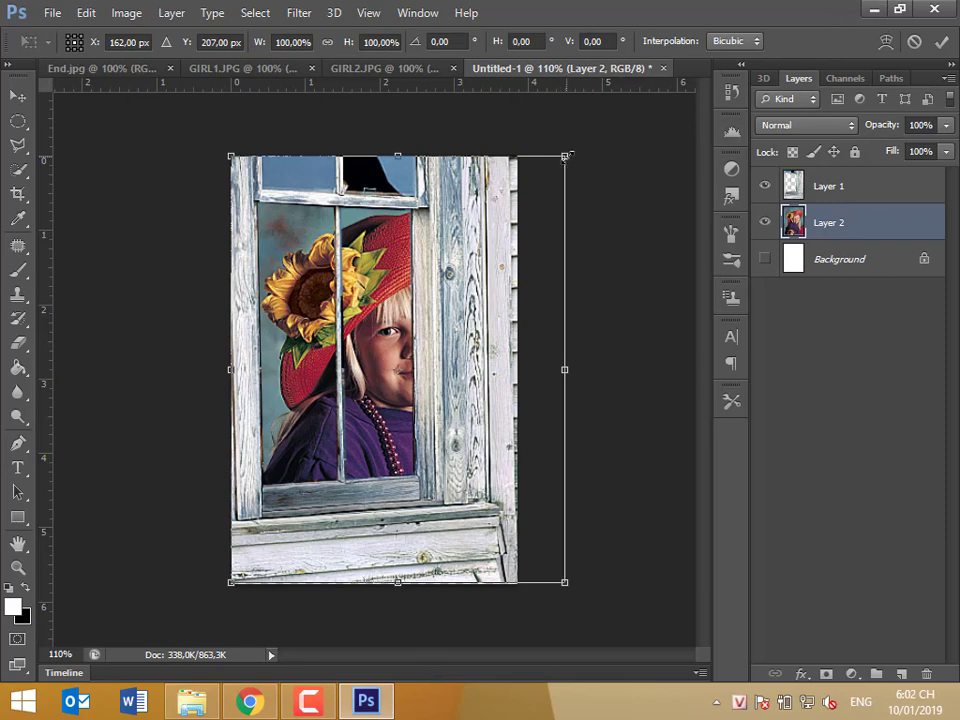
left_click_drag(565, 156, 474, 164)
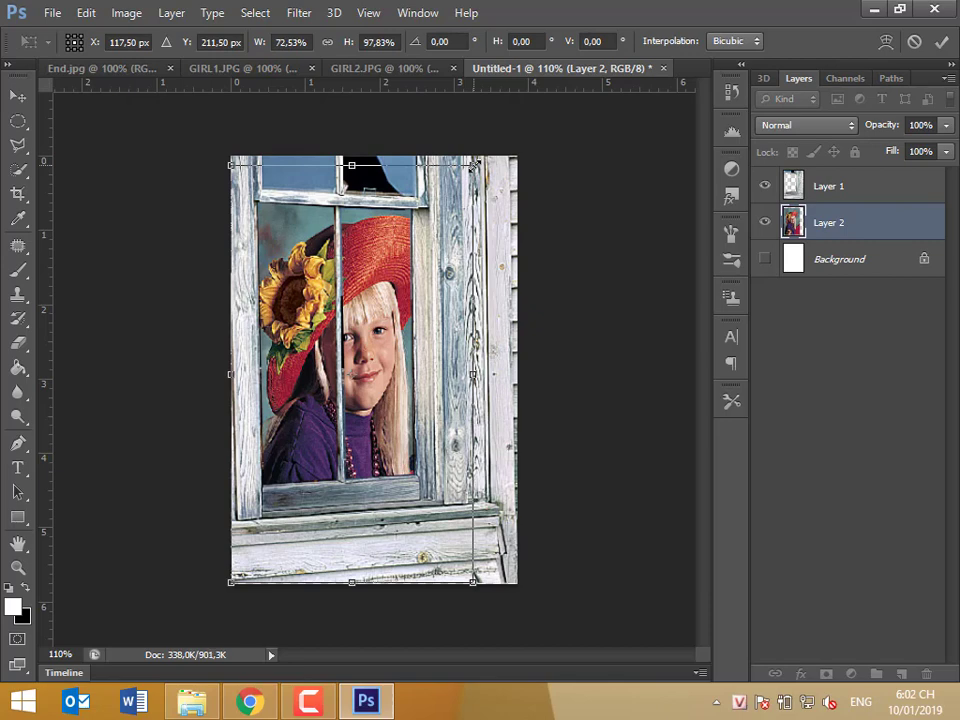
left_click_drag(474, 164, 461, 319)
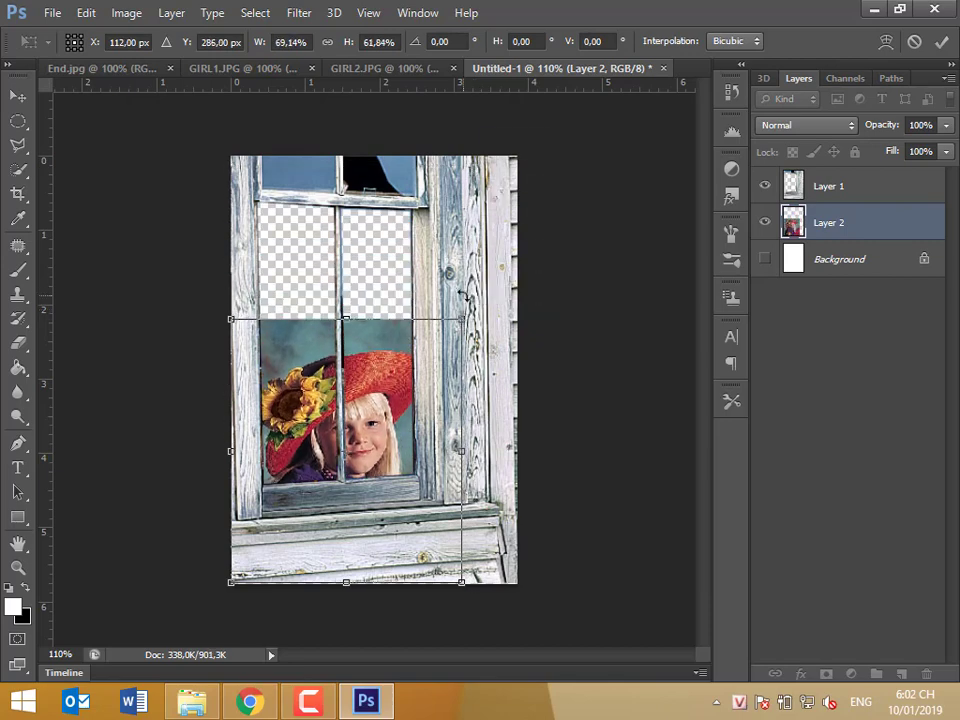
key("Escape")
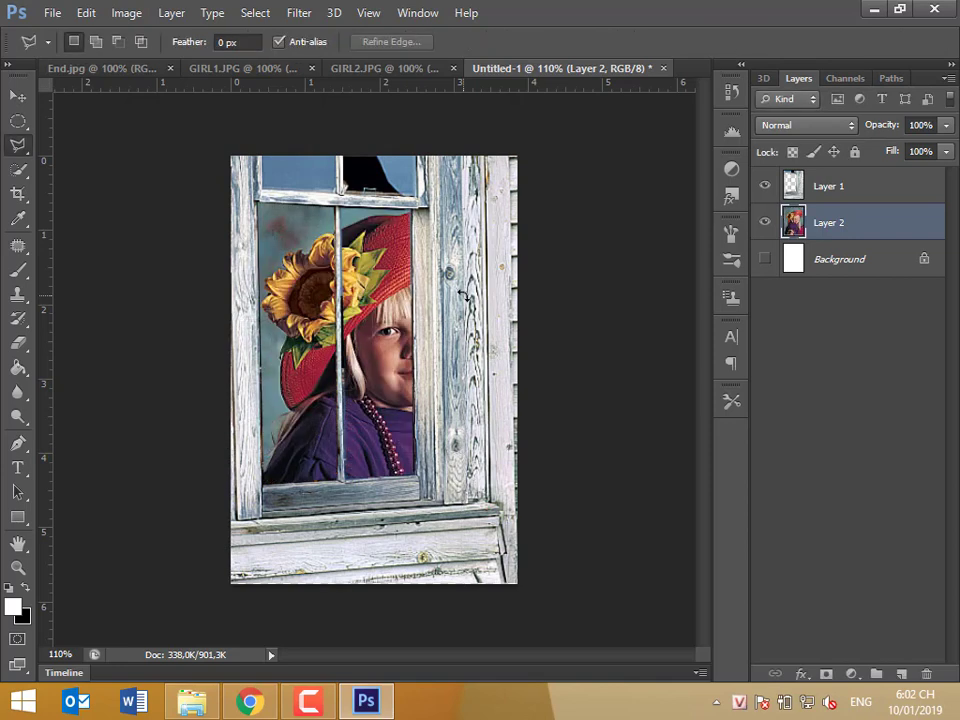
- Scale the girl on Layer 2 to about 72% with Free Transform and position her behind the two open panes
key("ctrl+t")
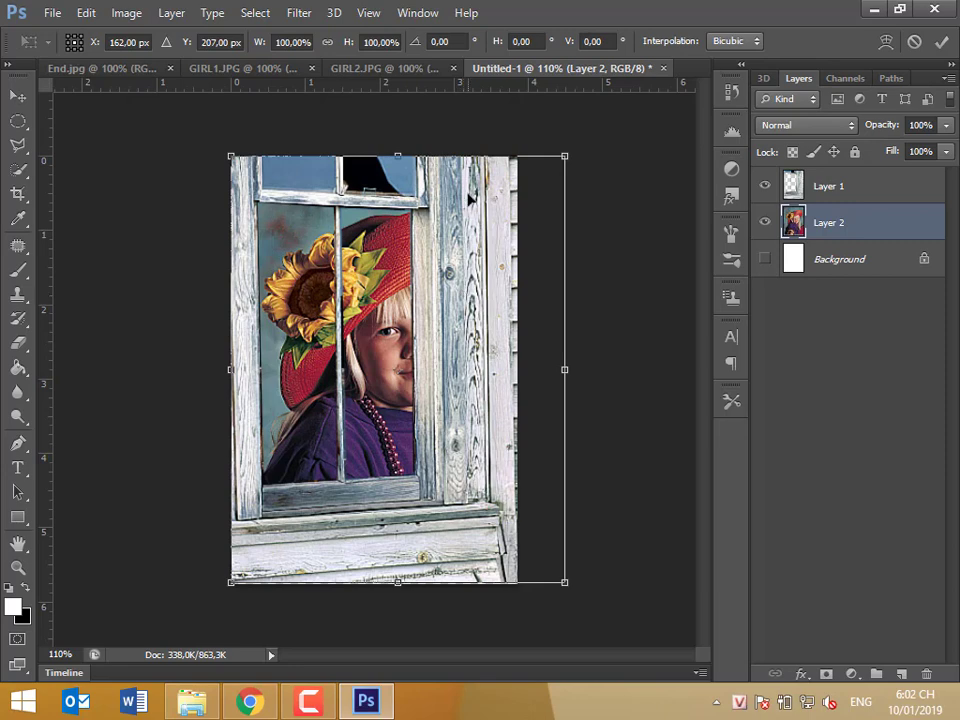
left_click_drag(563, 158, 474, 272)
left_click_drag(408, 355, 412, 282)
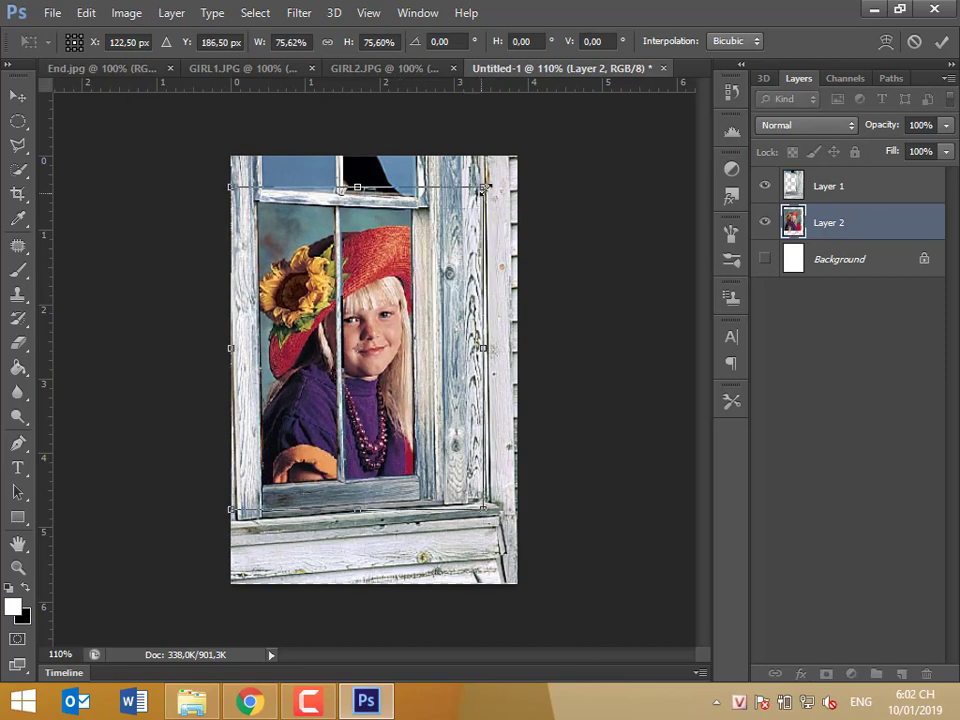
left_click_drag(483, 187, 423, 258)
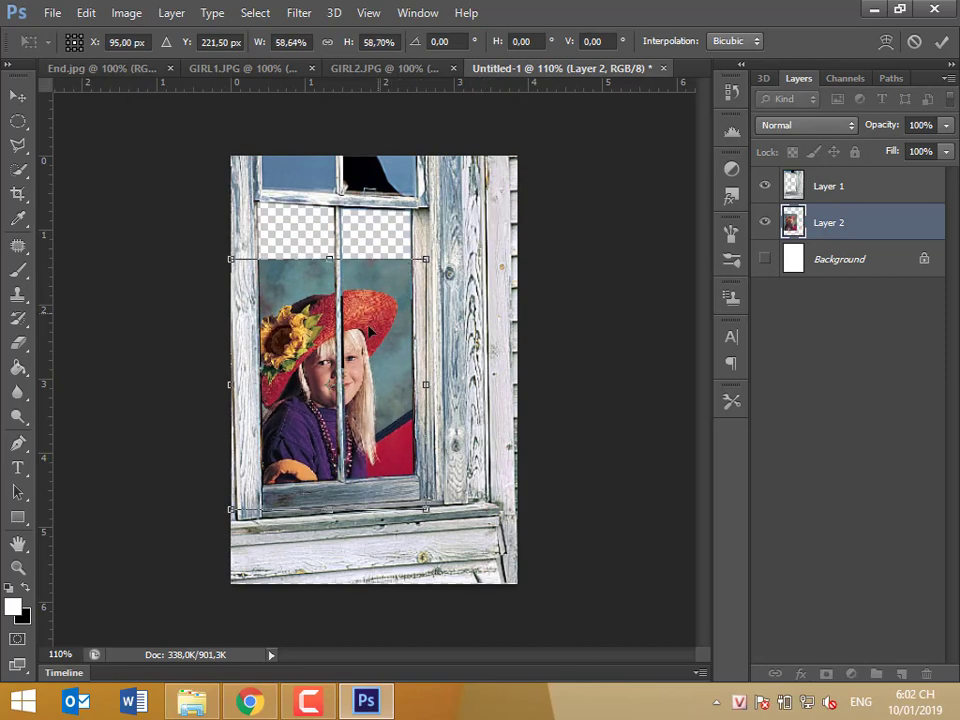
left_click_drag(369, 325, 392, 329)
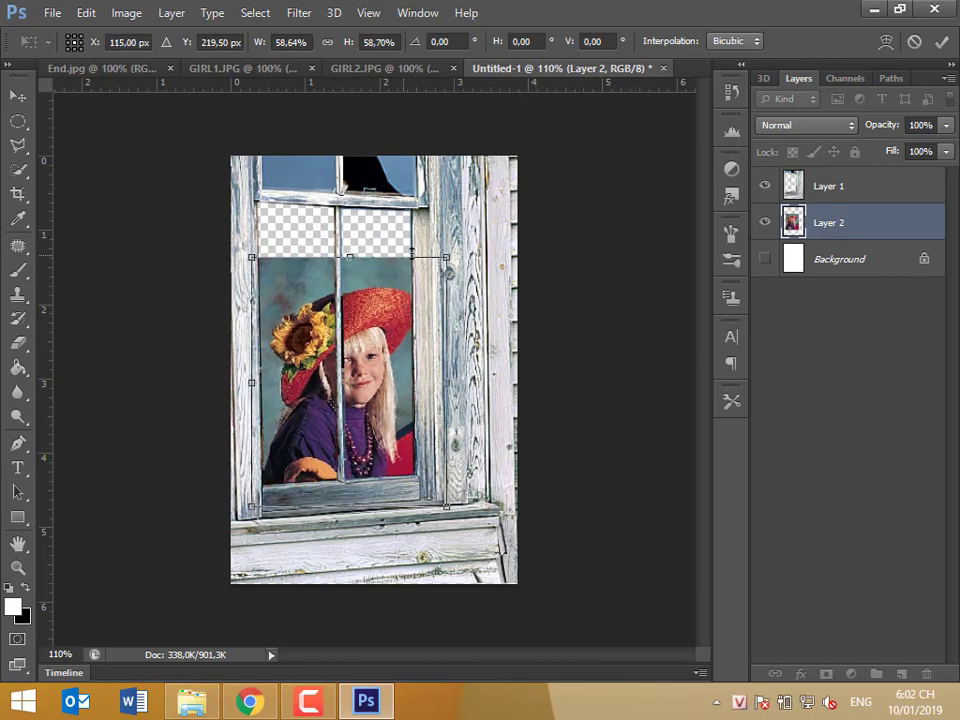
left_click_drag(436, 252, 481, 190)
left_click_drag(345, 337, 323, 332)
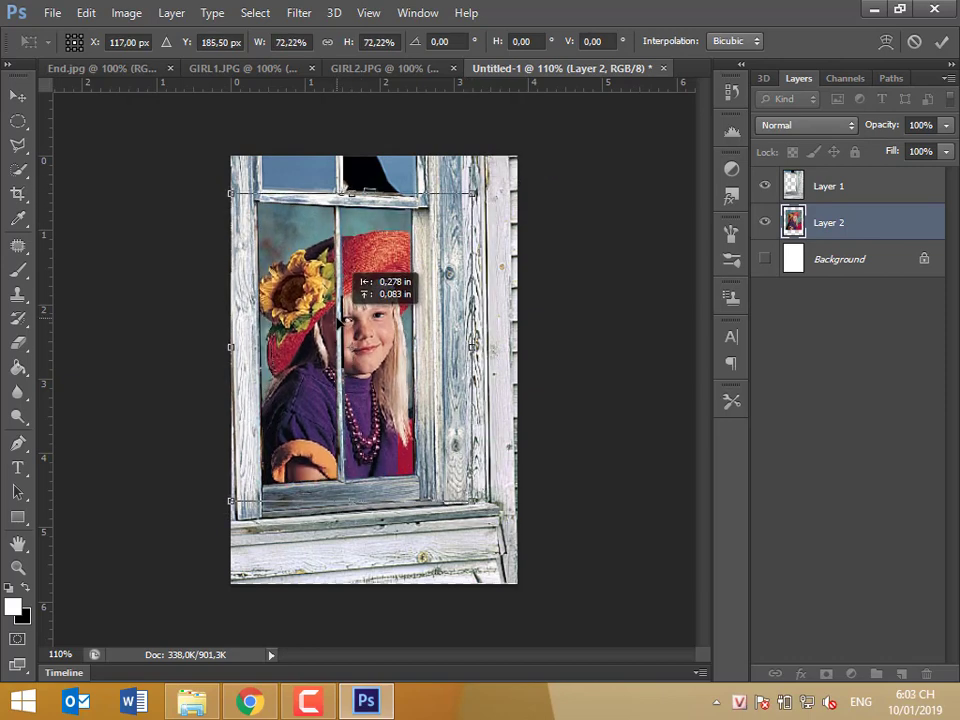
key("Return")
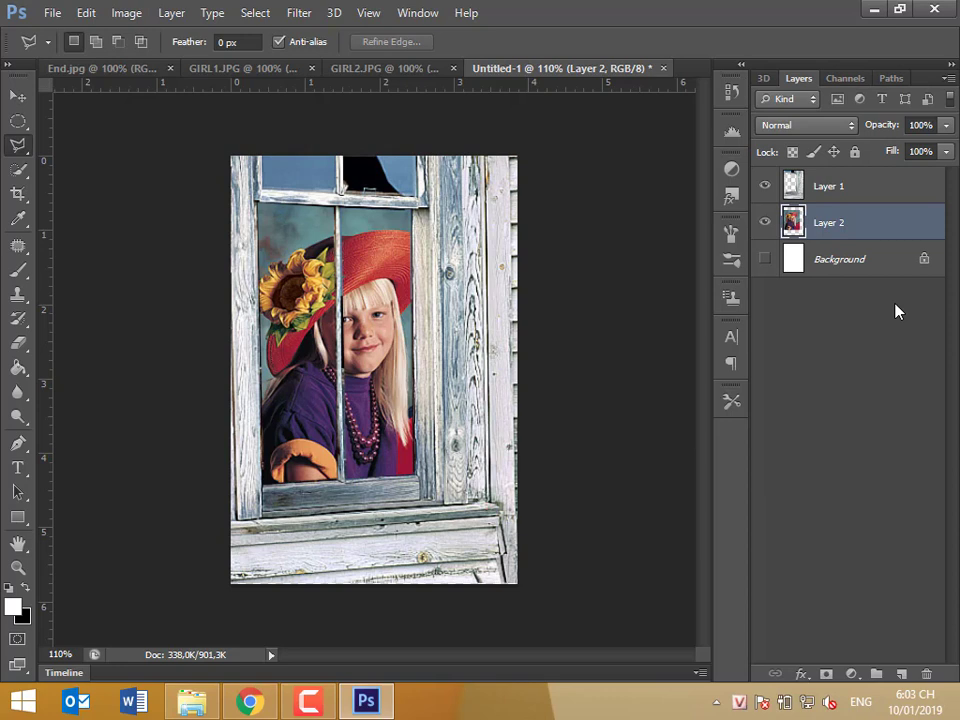
- Revert the document history to the second Paste state, before the layer reordering and pane deletions
left_click(731, 92)
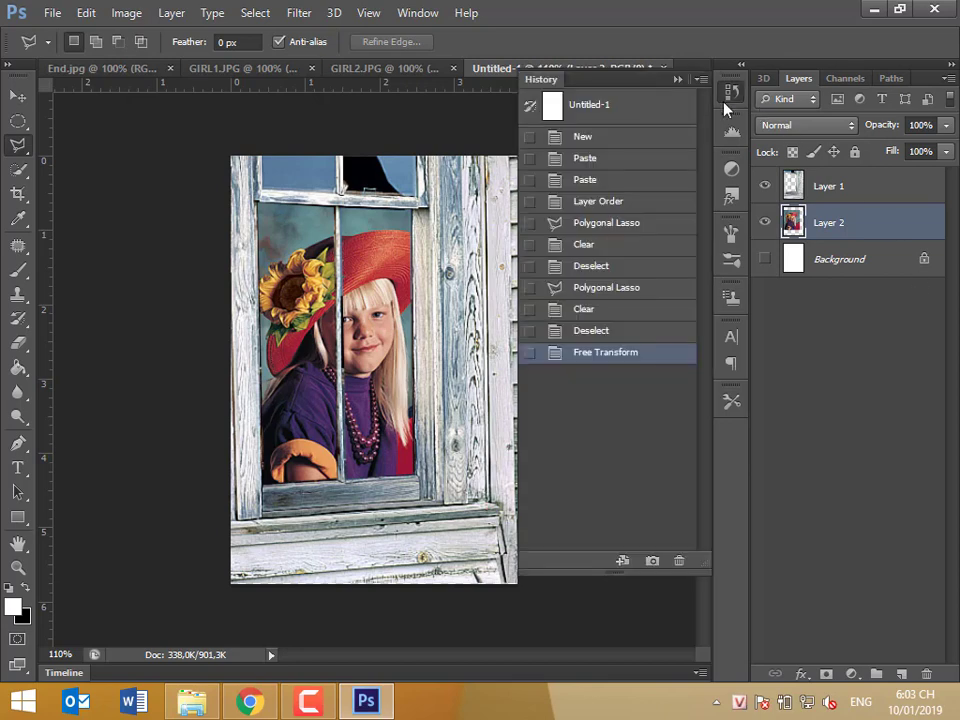
left_click(604, 180)
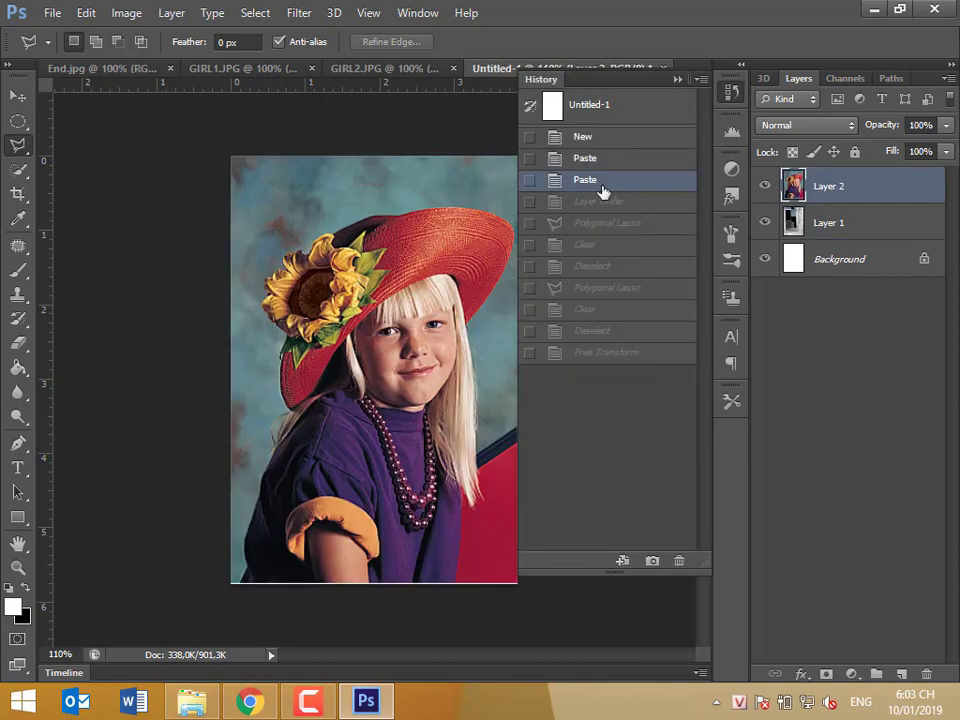
left_click(737, 92)
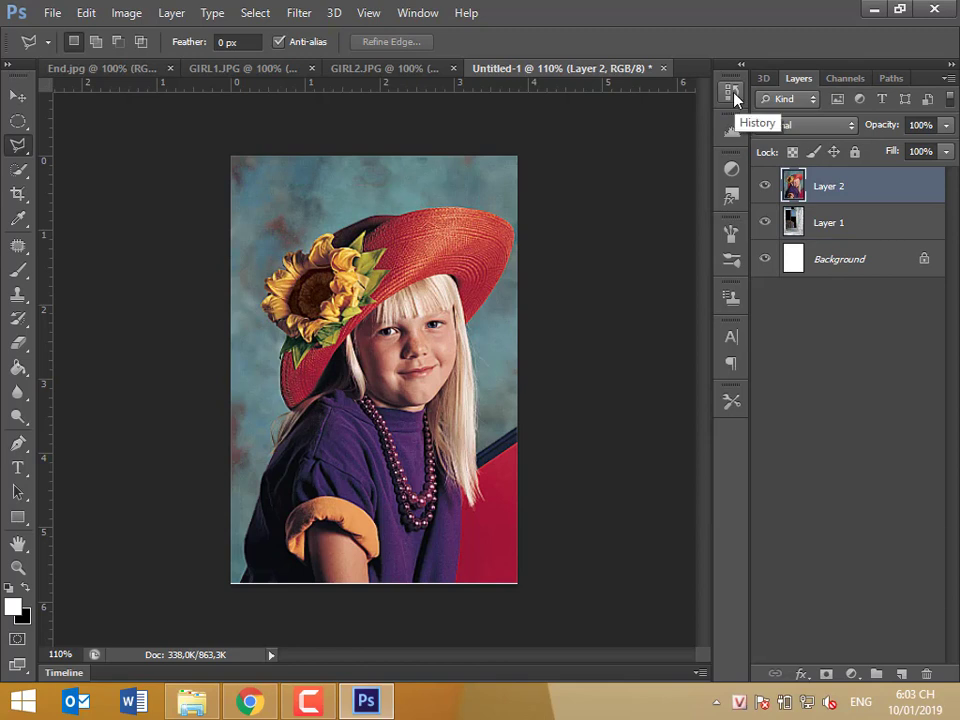
left_click(735, 95)
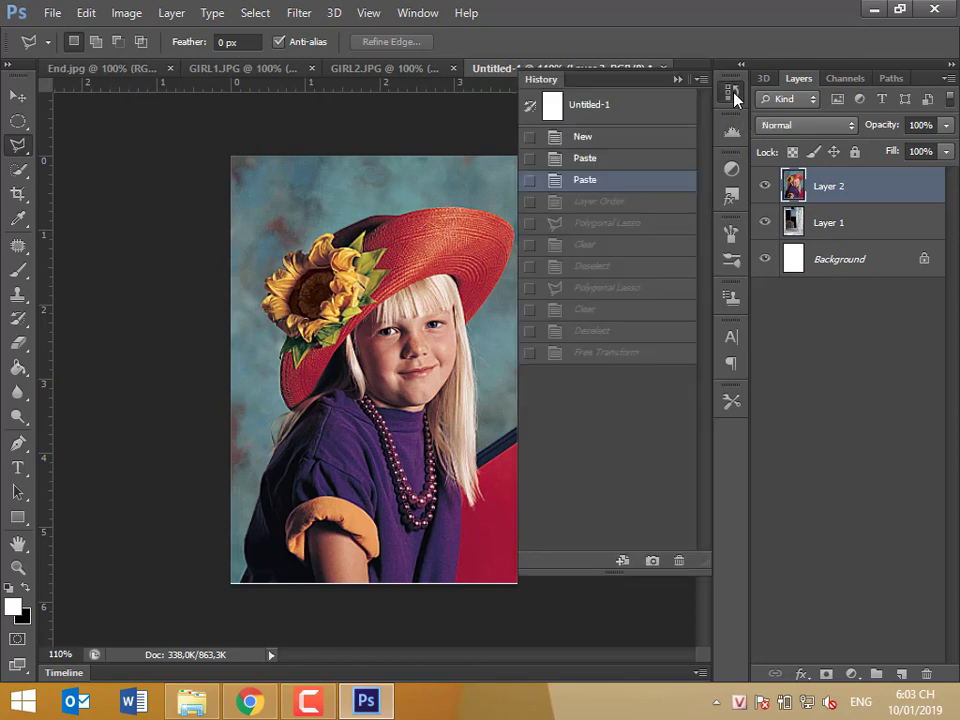
left_click(577, 121)
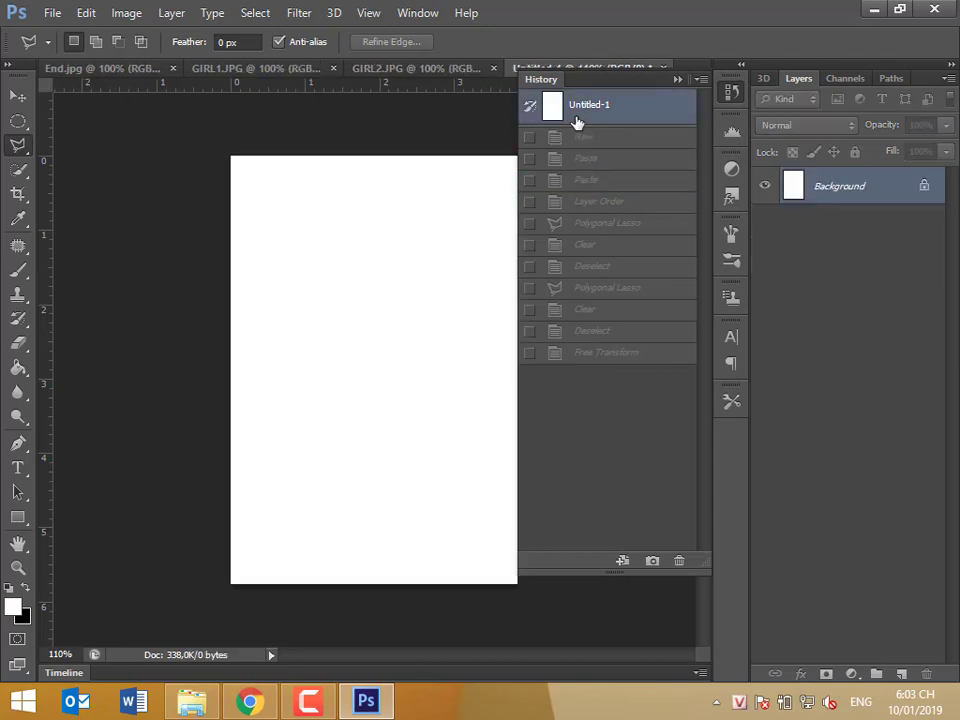
left_click(574, 139)
left_click(573, 158)
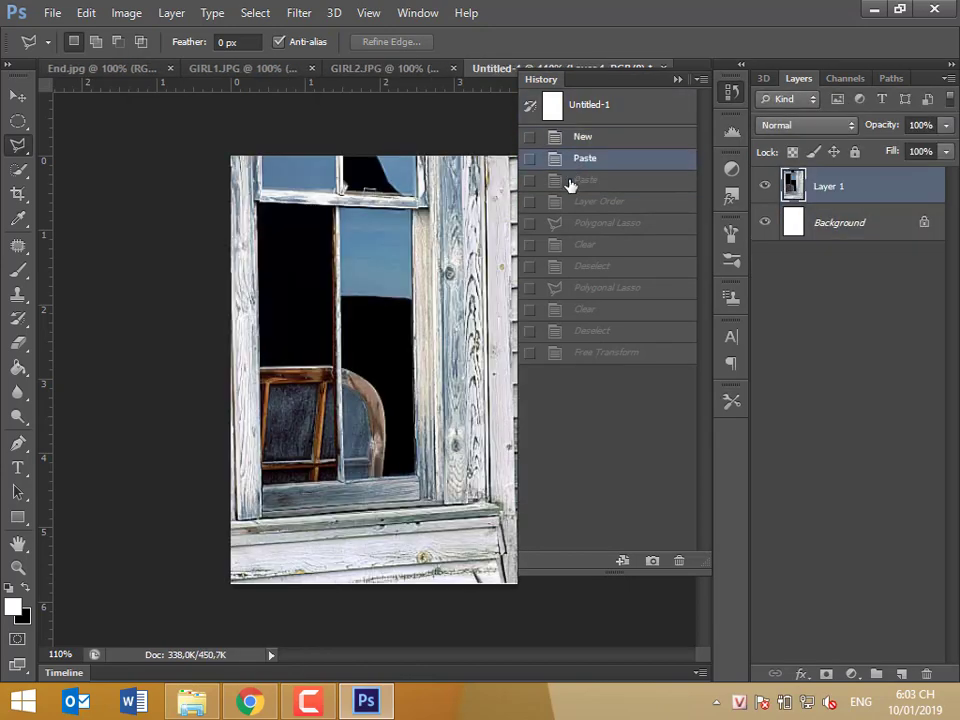
left_click(569, 183)
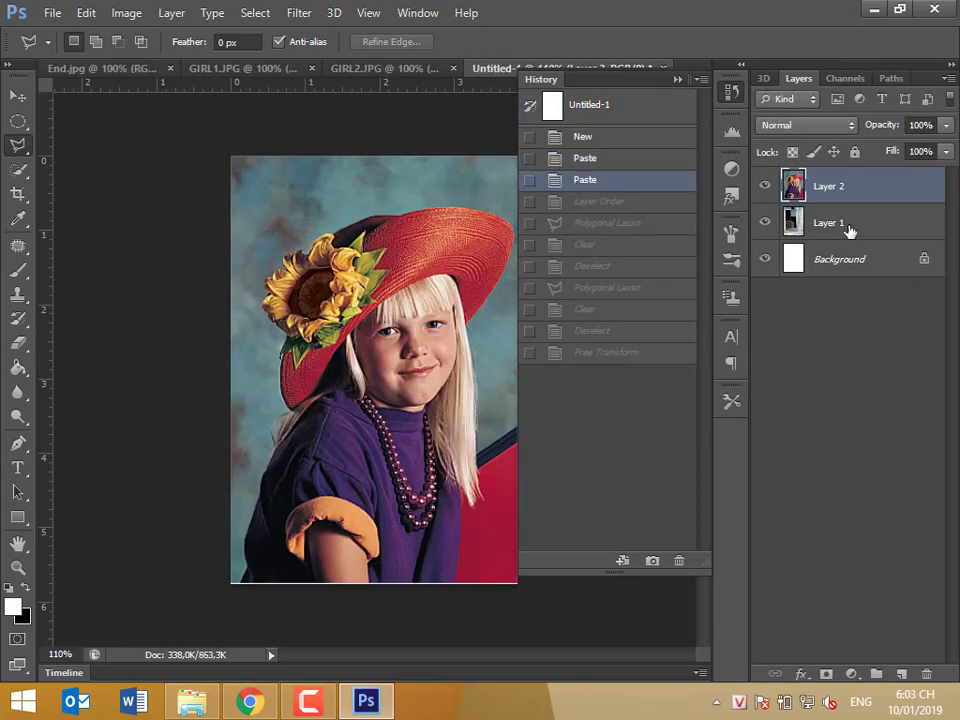
left_click(737, 91)
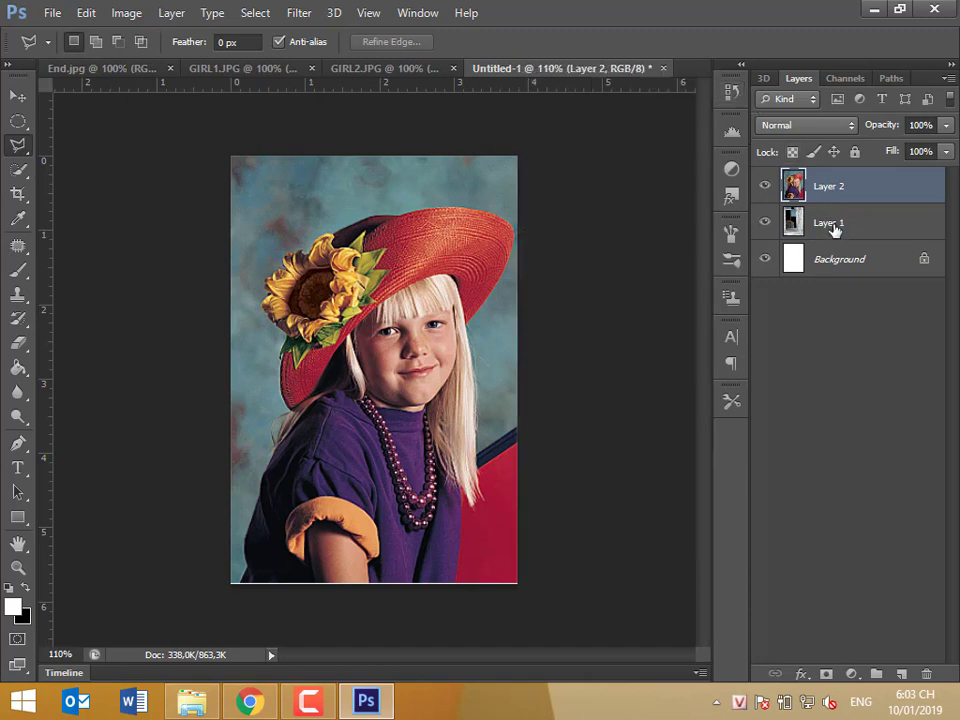
- Move Layer 2 below Layer 1, then add a layer mask to Layer 1 and keep the mask active
left_click_drag(857, 189, 853, 235)
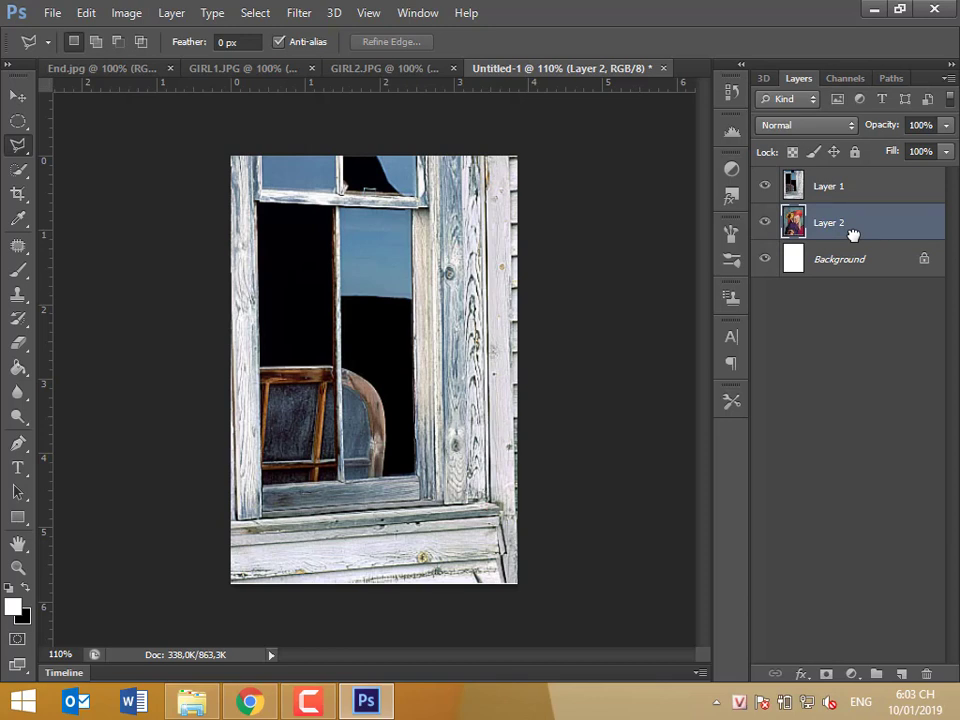
left_click(855, 186)
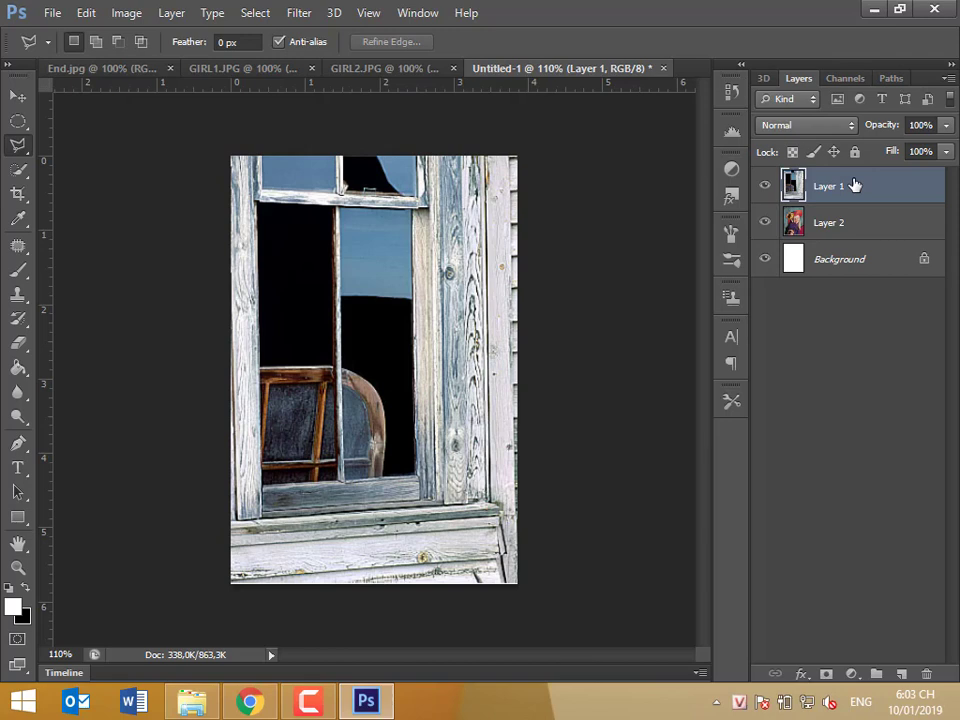
left_click(826, 673)
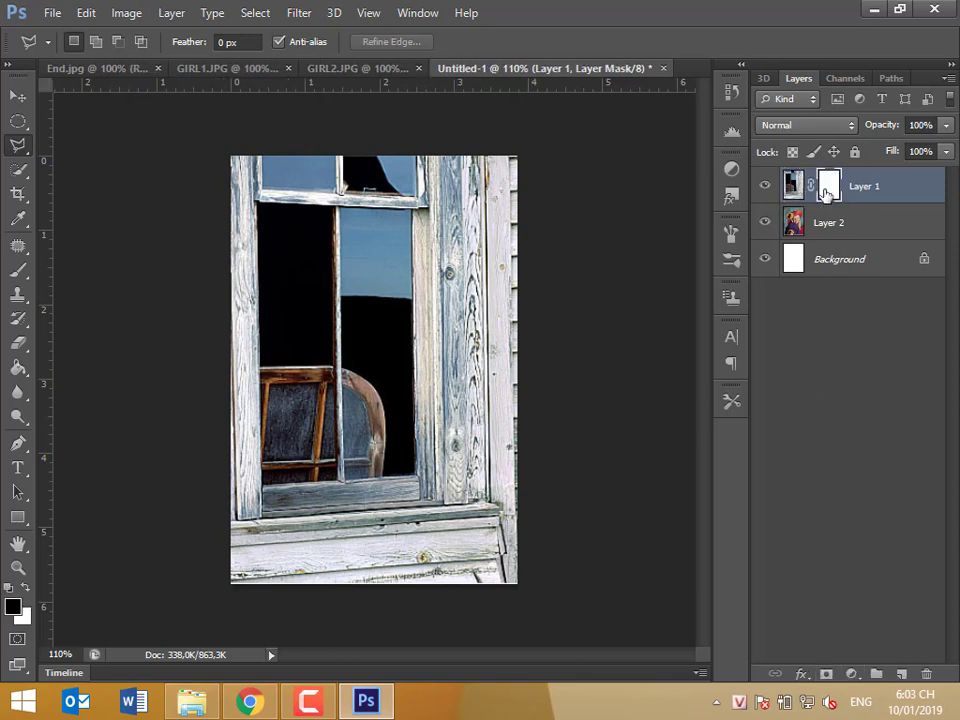
left_click(794, 186)
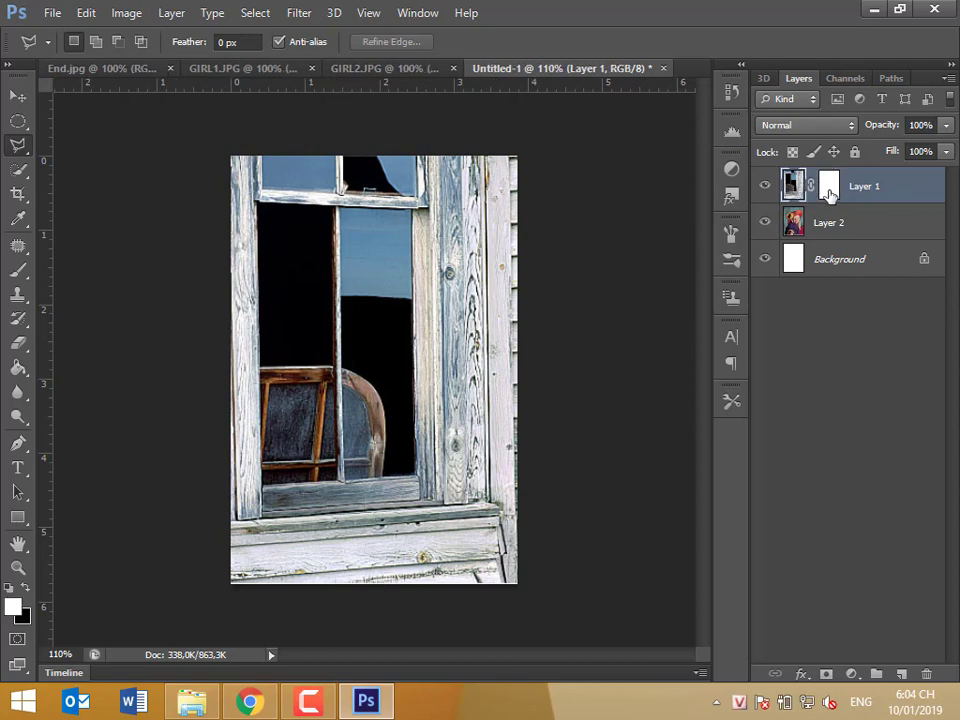
left_click(829, 190)
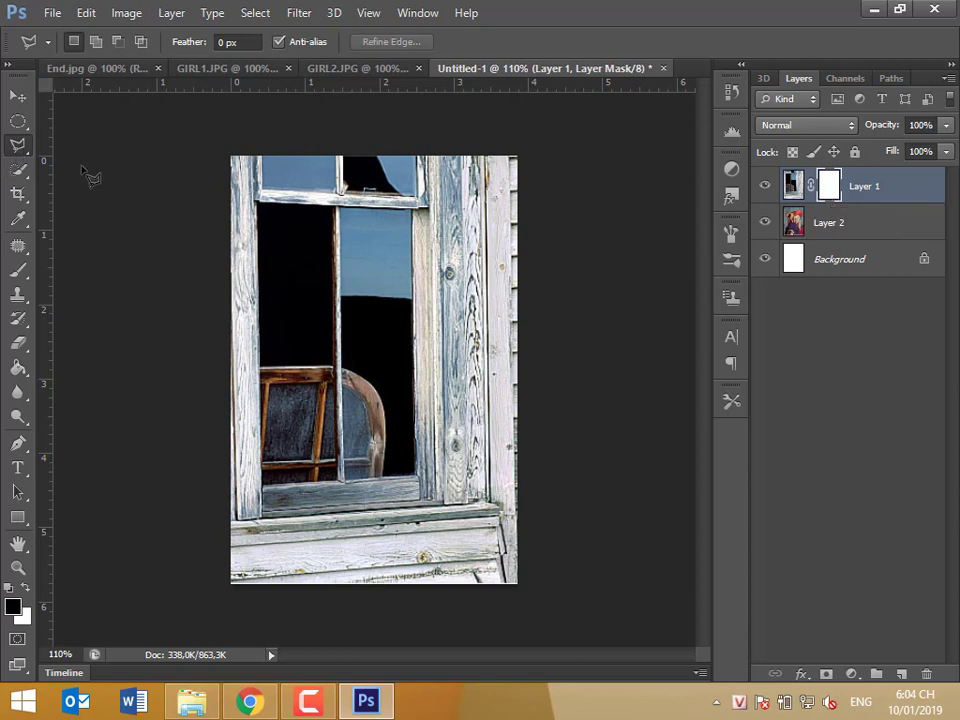
- Outline the lower-left window pane with the Polygonal Lasso and fill it with black on Layer 1's mask
left_click(260, 207)
left_click(339, 209)
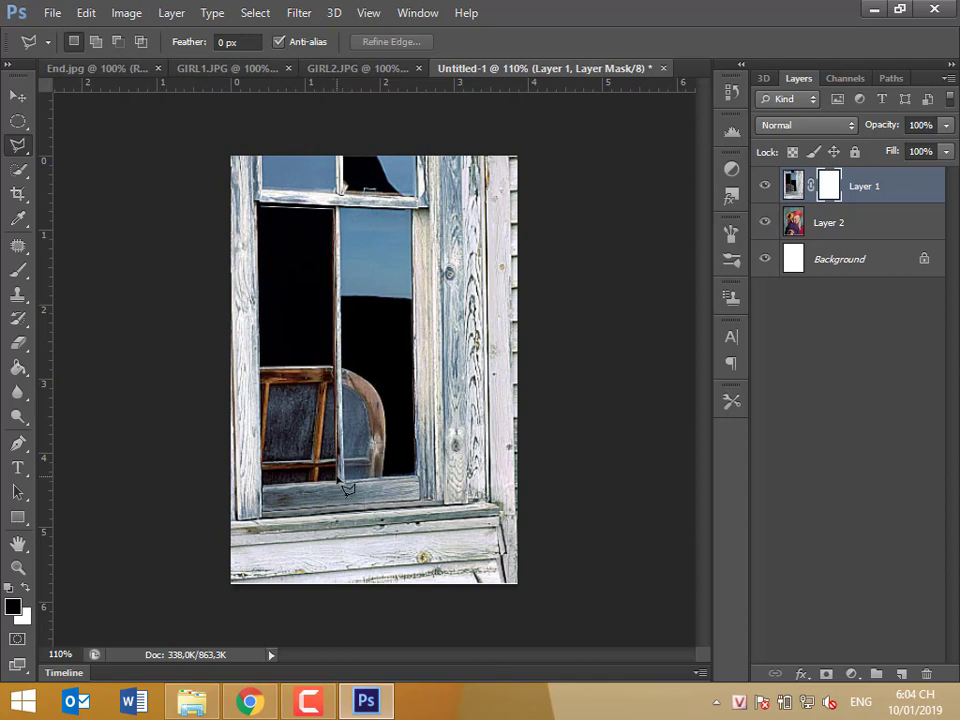
left_click(344, 484)
left_click(266, 489)
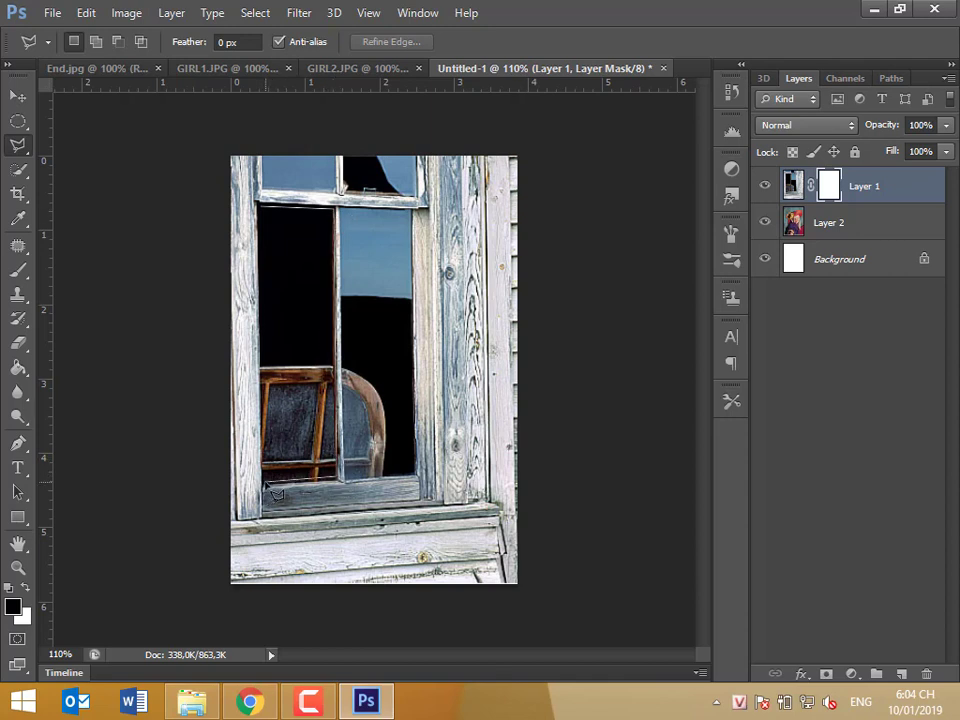
left_click(261, 210)
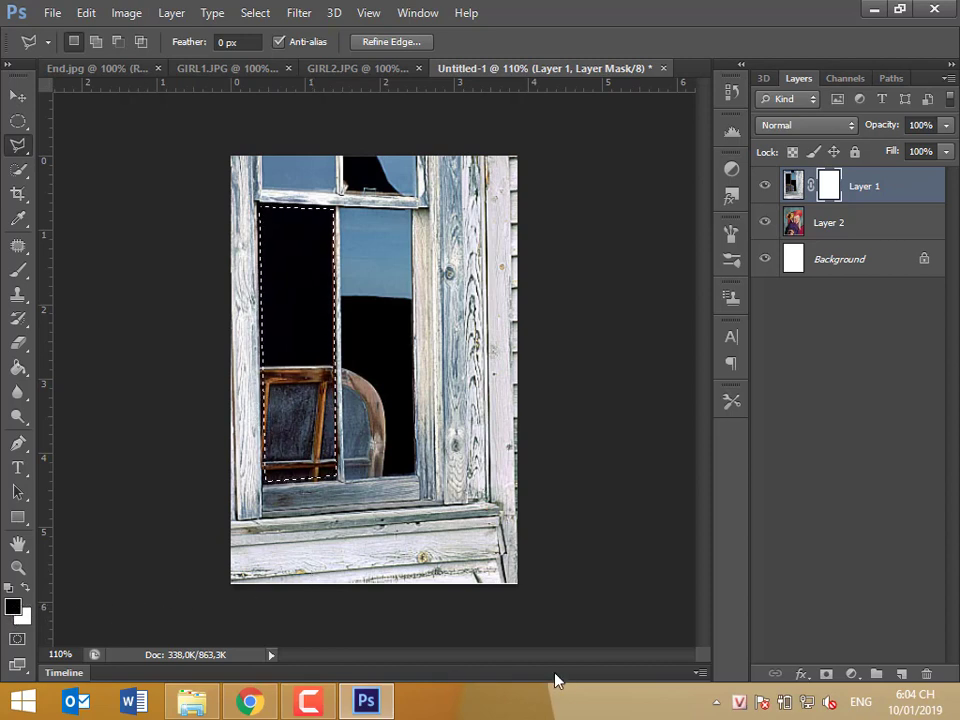
key("alt+BackSpace")
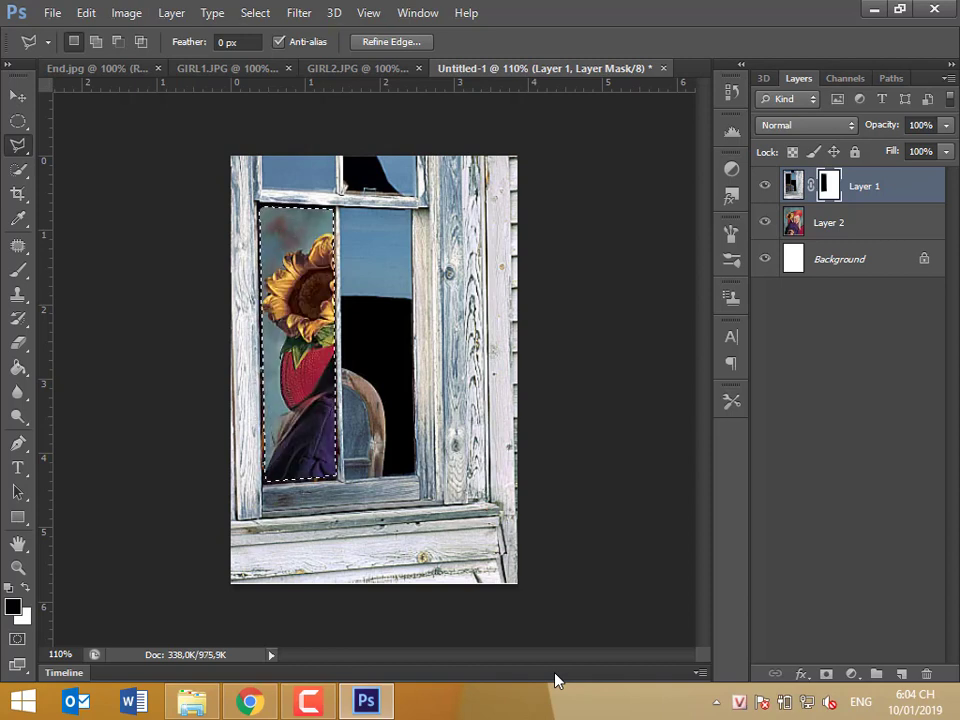
- Make Layer 1's image active and outline the lower-right window pane with the Polygonal Lasso
left_click(791, 187)
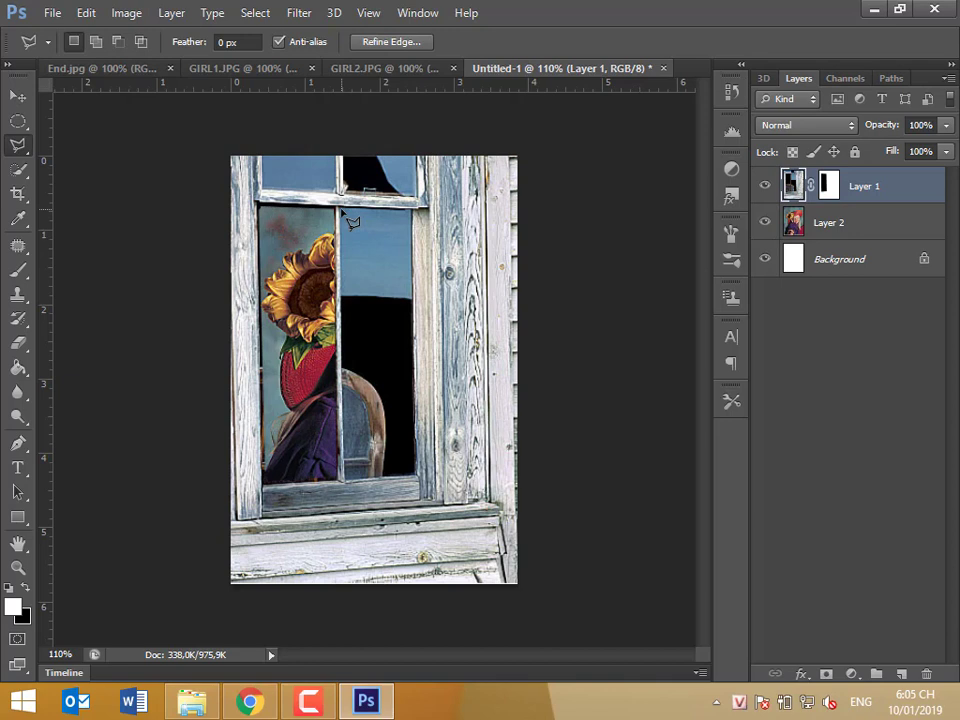
left_click(412, 475)
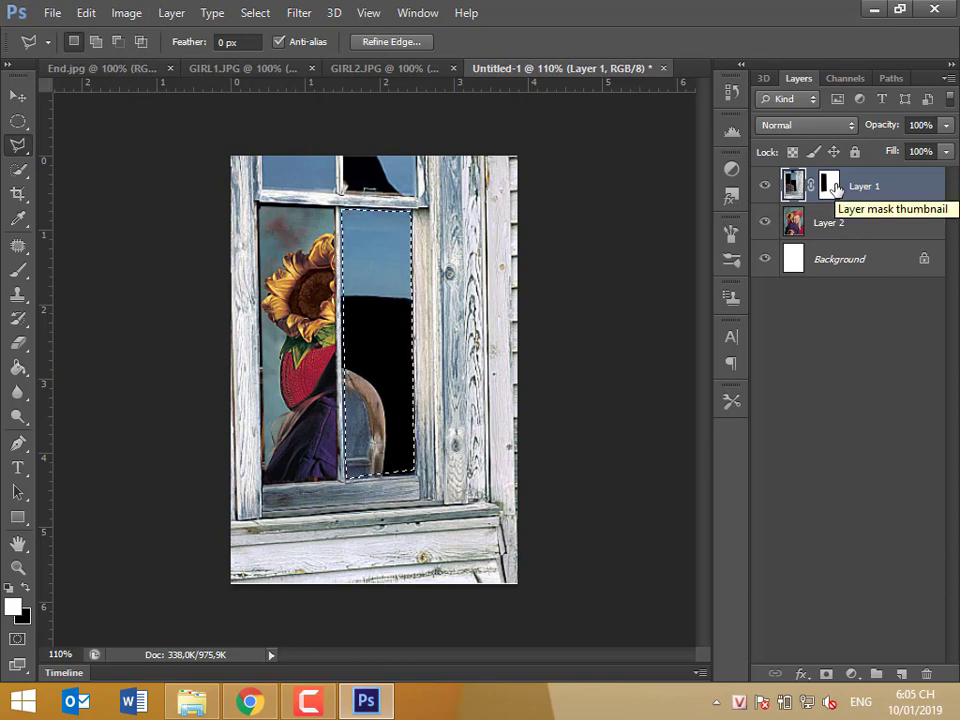
- Try filling the selected pane with black on Layer 1's image instead of its mask, and undo the fill
left_click(22, 589)
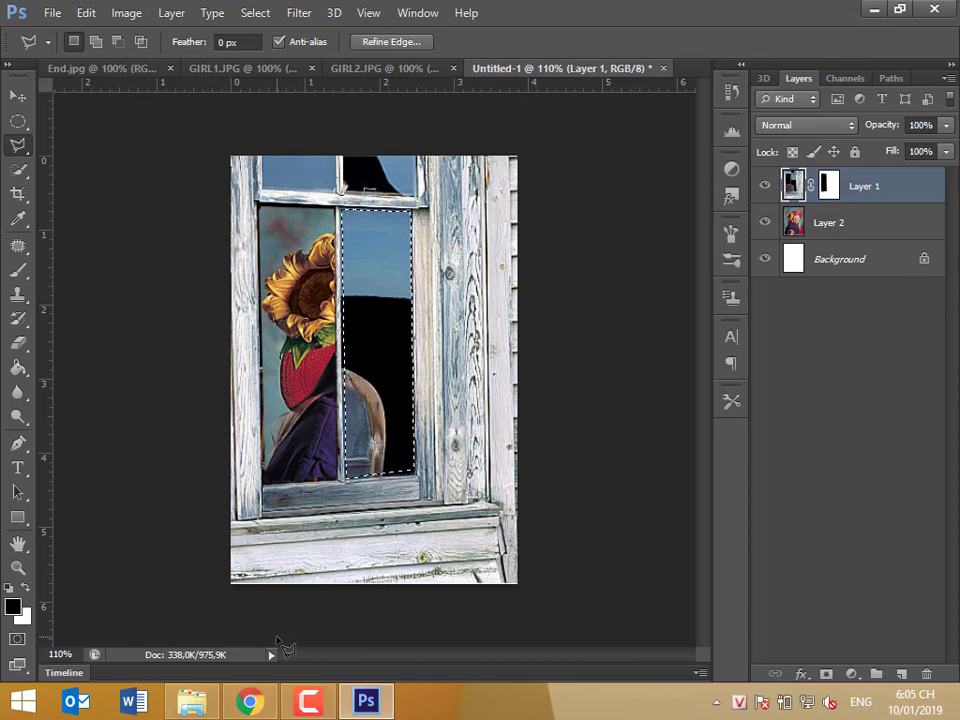
key("alt+BackSpace")
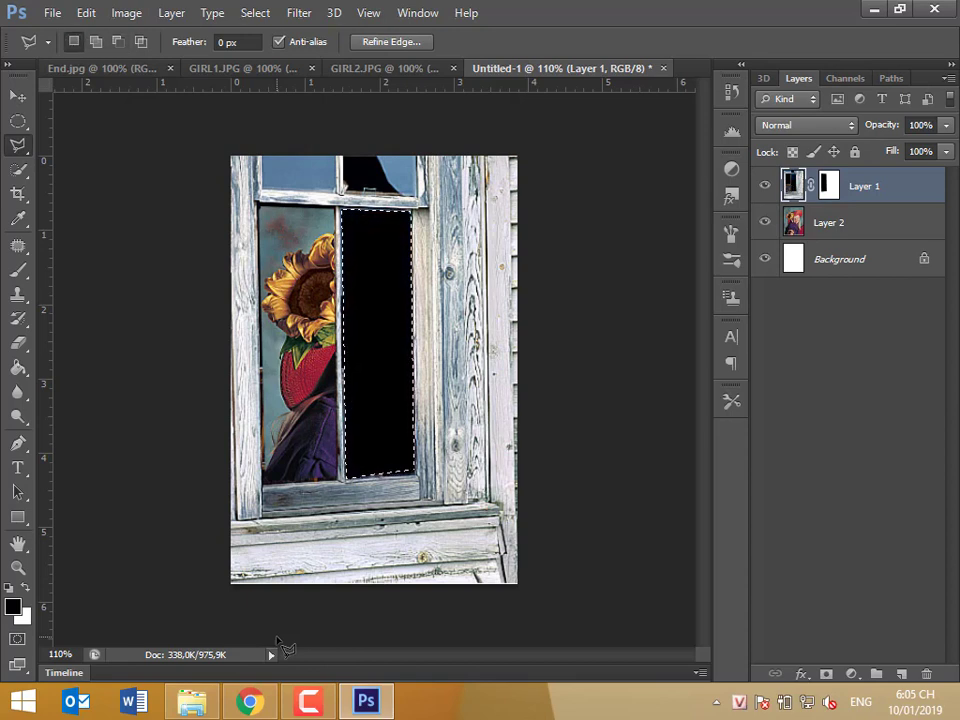
key("ctrl+z")
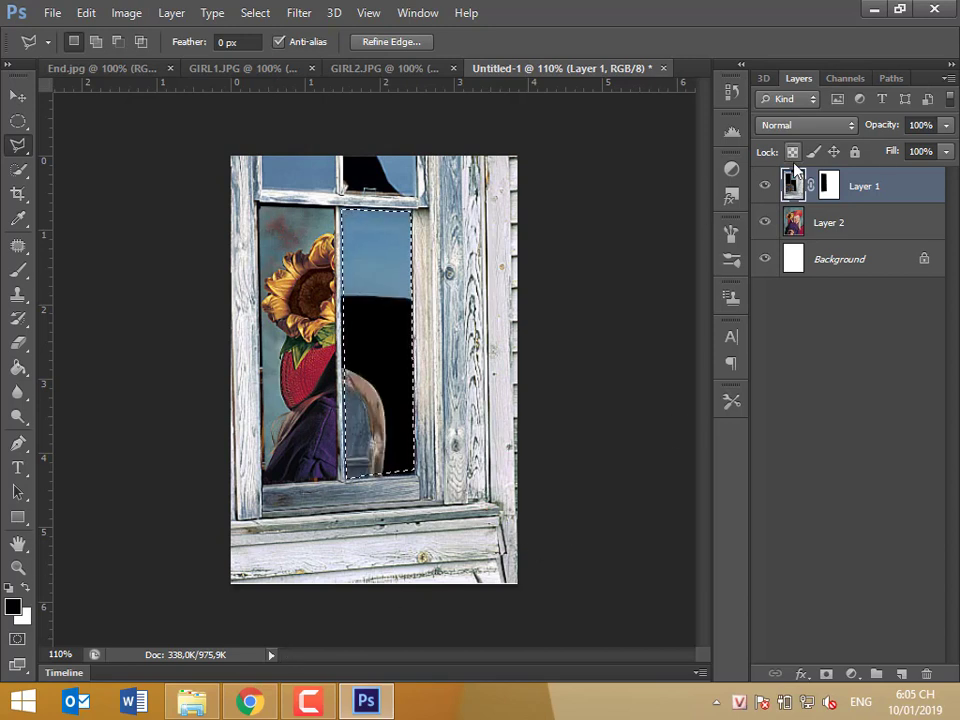
- Fill the selected lower-right pane with black on Layer 1's mask, deselect and make Layer 2 active
left_click(826, 185)
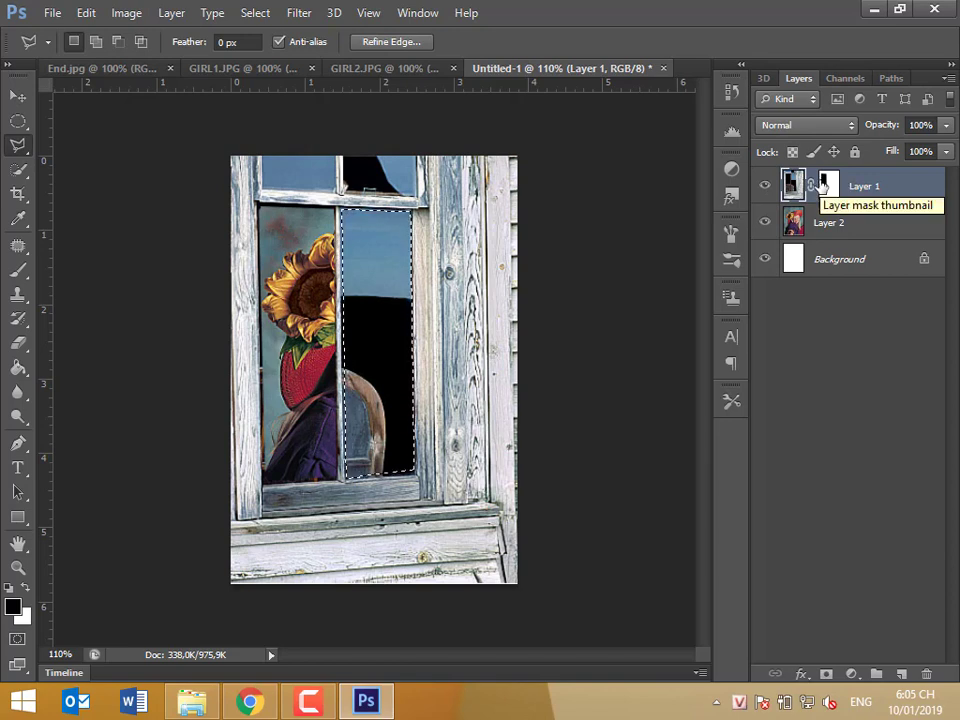
left_click(828, 184)
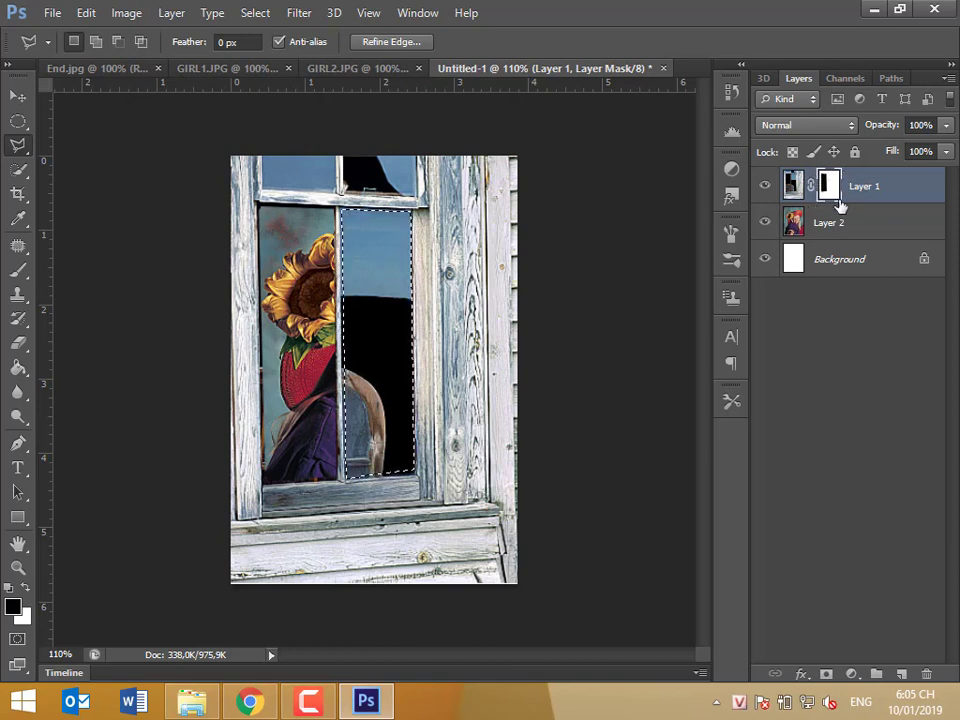
key("alt+BackSpace")
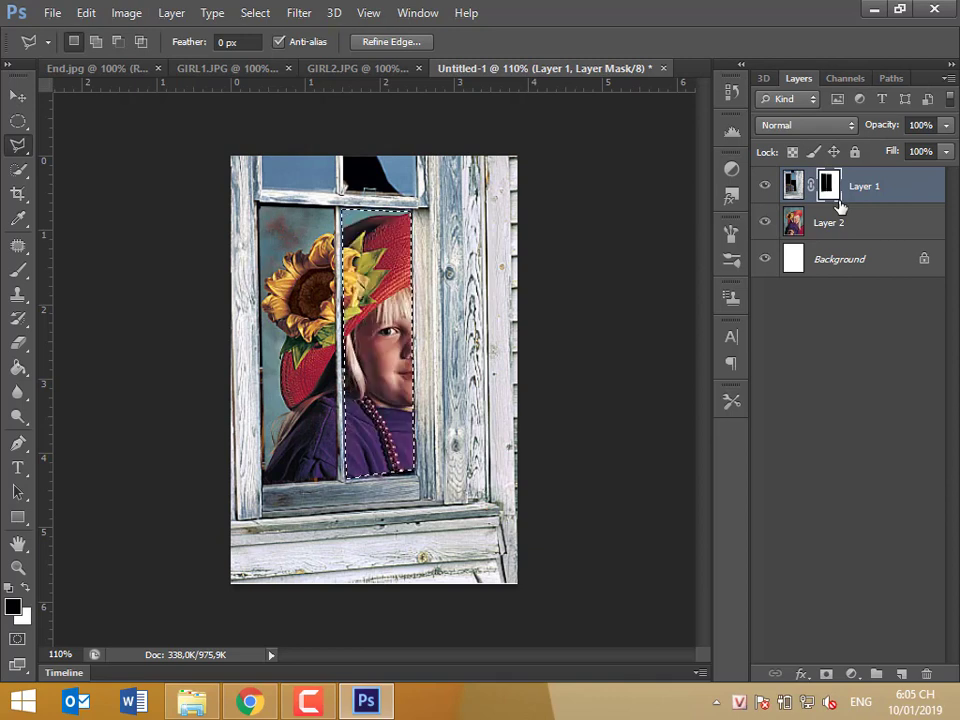
key("ctrl+d")
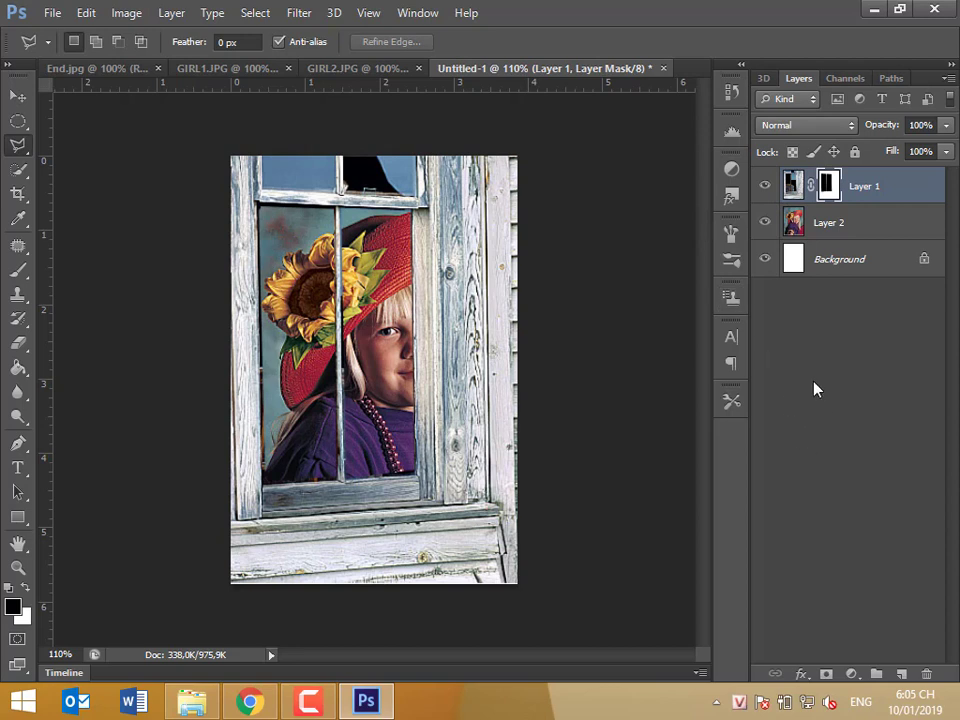
left_click(835, 230)
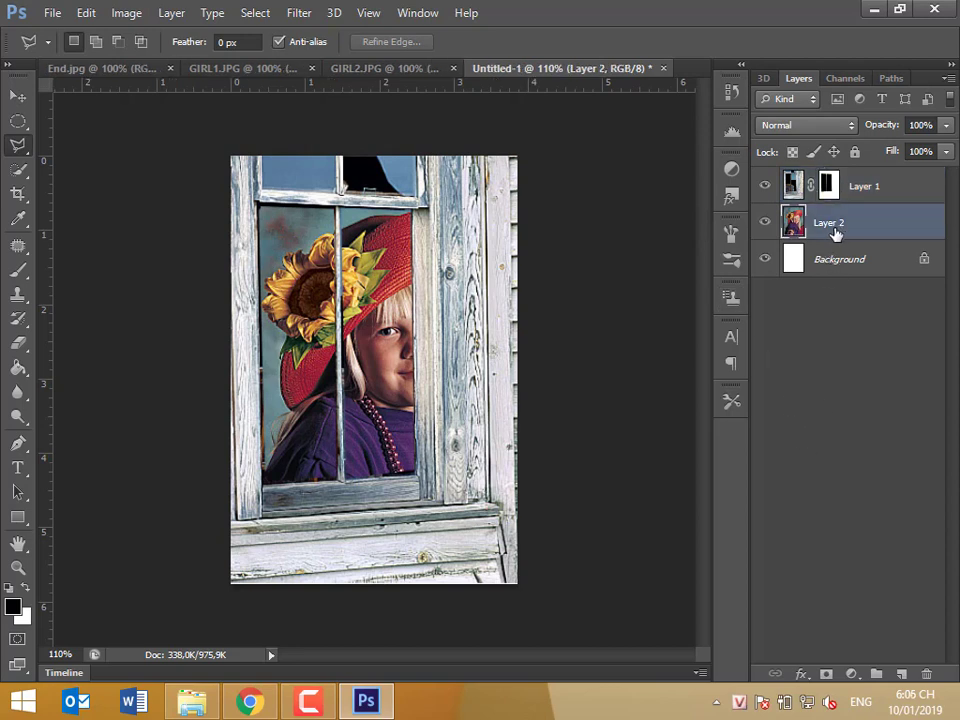